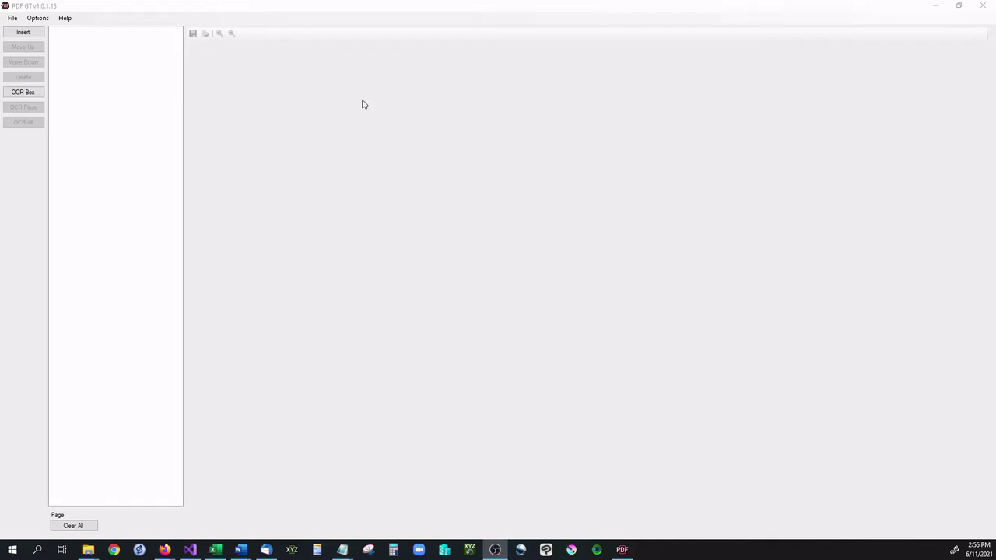
Open the OCR capture frame, shrink it, and reposition it over the workspace
{"action": "left_click", "coordinate": [17, 95]}
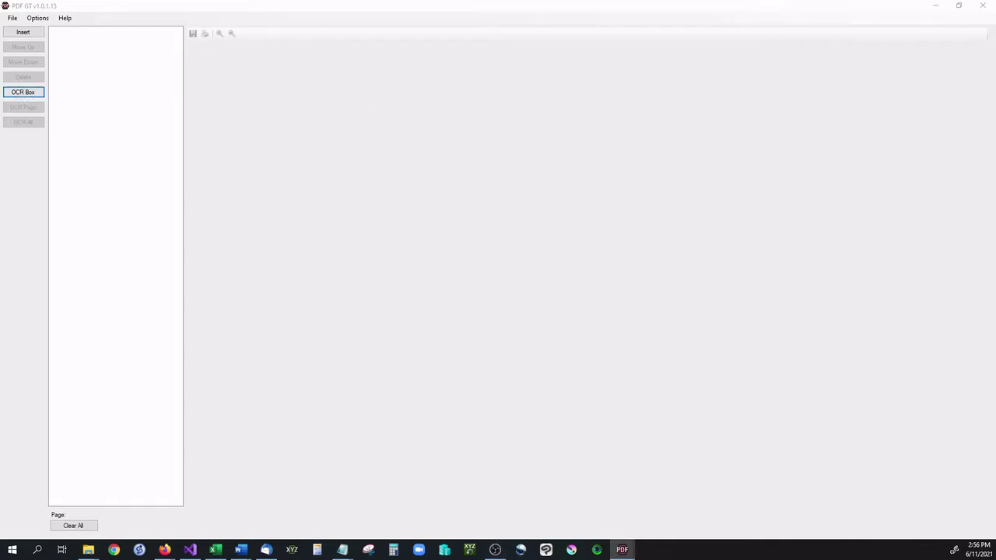
{"action": "left_click_drag", "start_coordinate": [793, 234], "coordinate": [574, 92]}
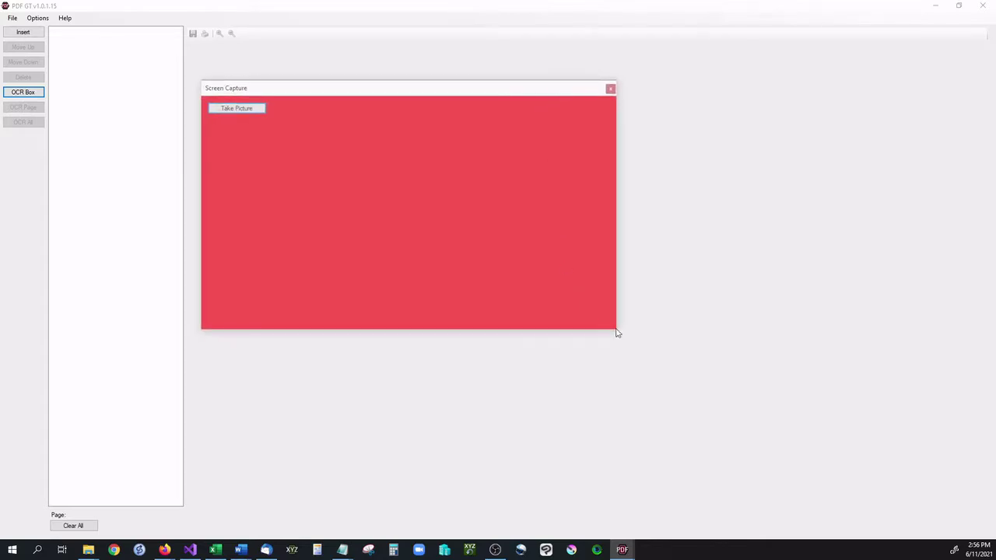
{"action": "left_click_drag", "start_coordinate": [615, 330], "coordinate": [437, 246]}
{"action": "left_click_drag", "start_coordinate": [336, 100], "coordinate": [507, 144]}
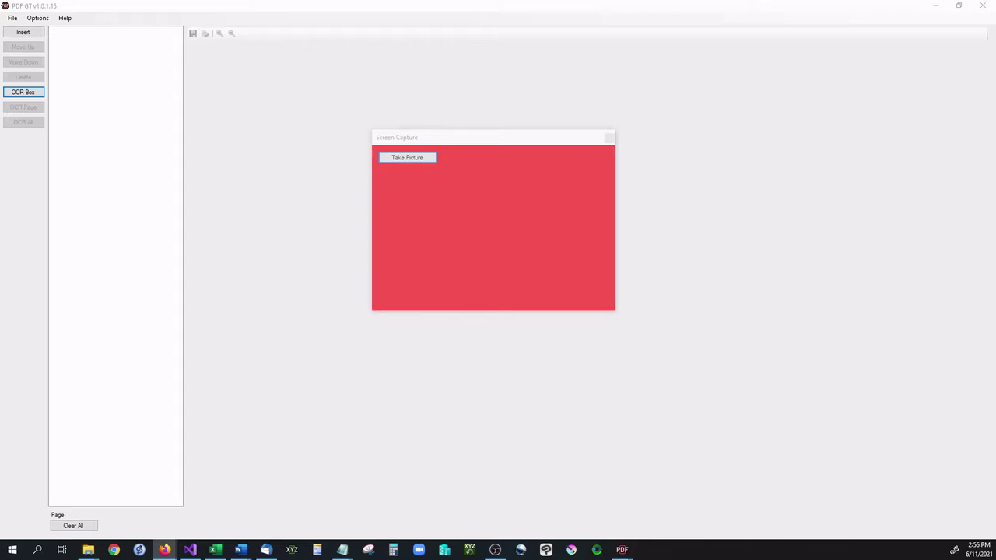
Bring the browser window with the PDF GT web page into view and move the capture frame off the Page Management text
{"action": "left_click_drag", "start_coordinate": [995, 62], "coordinate": [549, 42]}
{"action": "left_click_drag", "start_coordinate": [519, 142], "coordinate": [810, 172]}
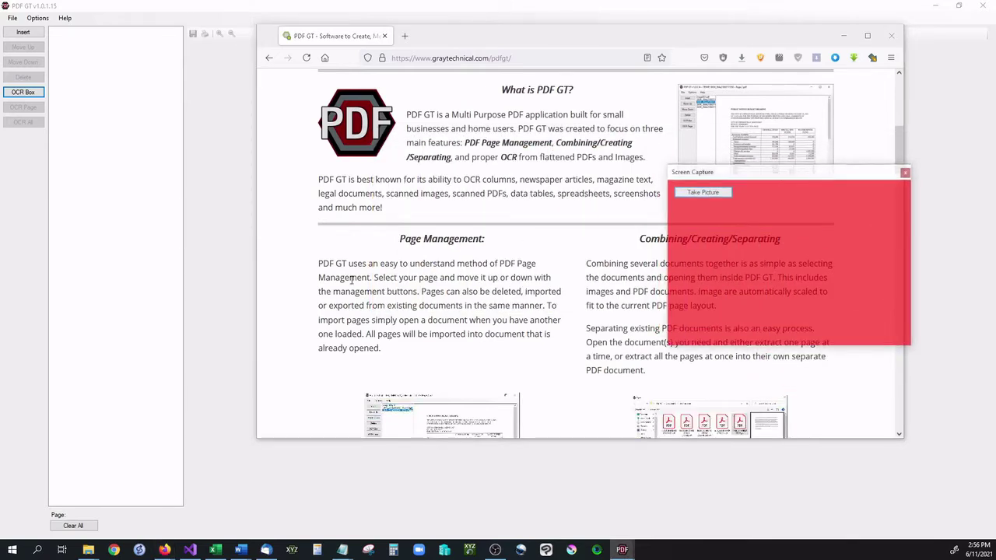
{"action": "left_click_drag", "start_coordinate": [350, 279], "coordinate": [450, 289]}
{"action": "left_click", "coordinate": [537, 272]}
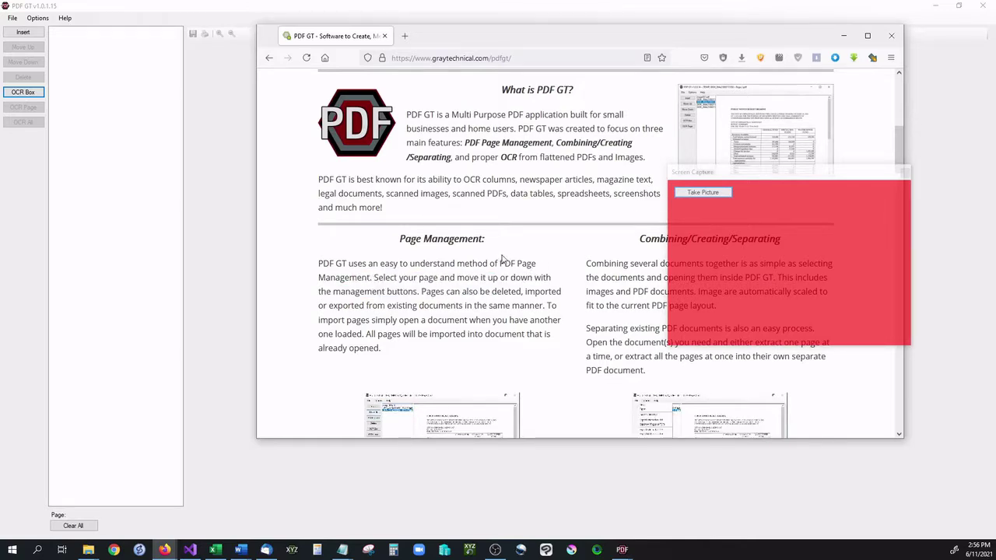
Fit the capture frame around the web page's Page Management section and capture it for OCR
{"action": "left_click_drag", "start_coordinate": [812, 190], "coordinate": [455, 219]}
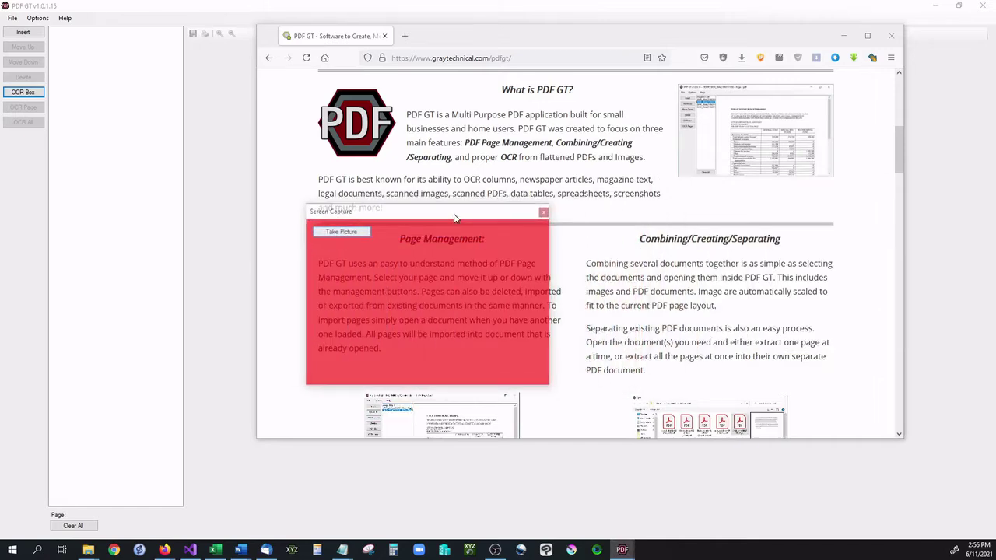
{"action": "left_click_drag", "start_coordinate": [550, 387], "coordinate": [581, 382]}
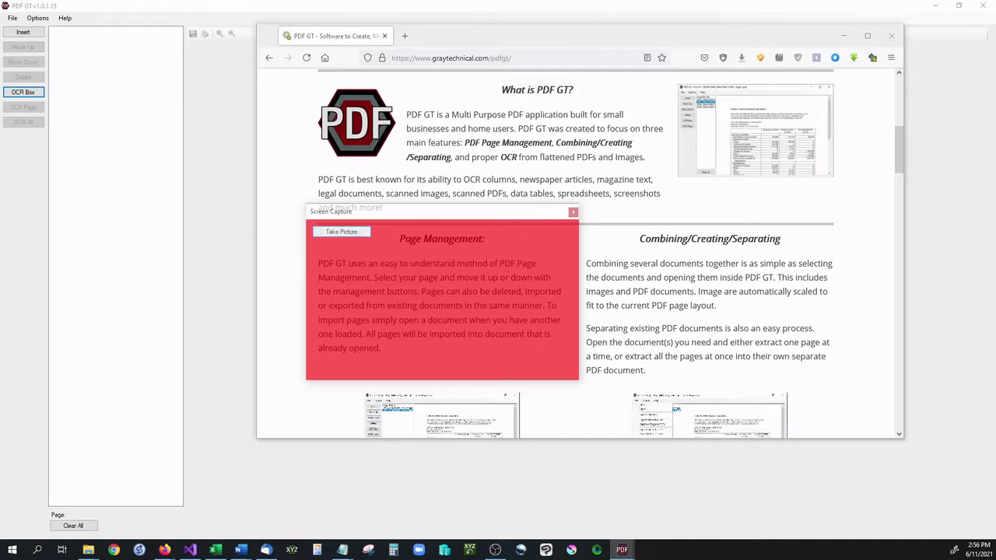
{"action": "left_click", "coordinate": [350, 232]}
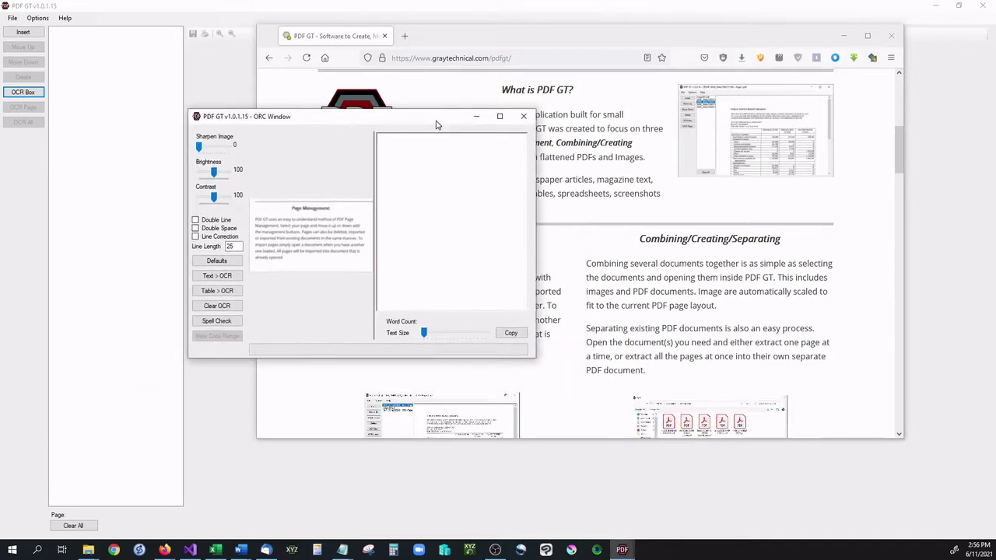
Maximize the OCR window and run text recognition on the captured Page Management section
{"action": "left_click_drag", "start_coordinate": [436, 123], "coordinate": [413, 102]}
{"action": "left_click", "coordinate": [474, 98]}
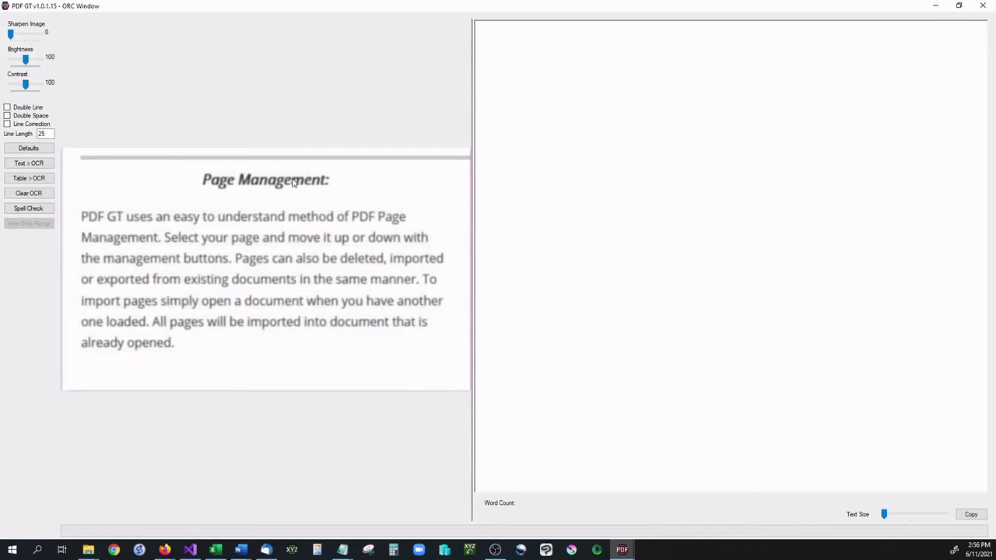
{"action": "left_click", "coordinate": [36, 166]}
{"action": "left_click", "coordinate": [35, 163]}
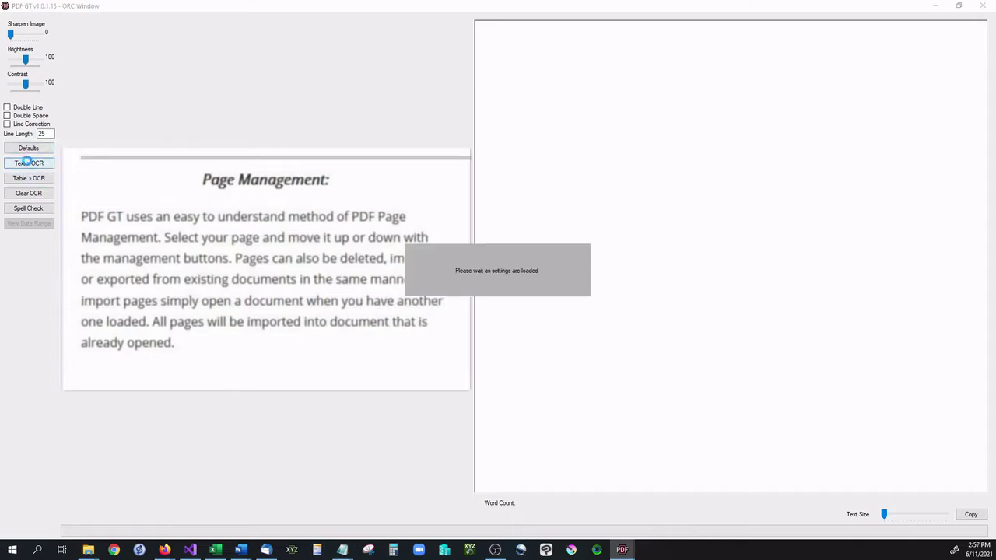
Check the recognized Page Management text against the captured image and close the OCR window
{"action": "left_click", "coordinate": [576, 137]}
{"action": "left_click", "coordinate": [532, 125]}
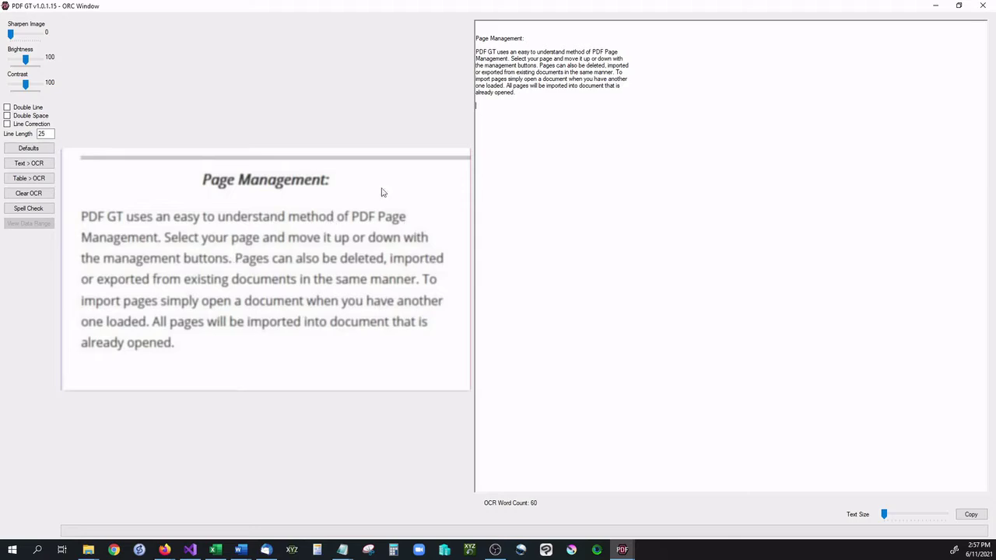
{"action": "left_click_drag", "start_coordinate": [517, 104], "coordinate": [460, 35]}
{"action": "left_click", "coordinate": [530, 106]}
{"action": "left_click_drag", "start_coordinate": [561, 95], "coordinate": [476, 58]}
{"action": "left_click", "coordinate": [532, 108]}
{"action": "left_click", "coordinate": [557, 80]}
{"action": "left_click", "coordinate": [983, 5]}
{"action": "left_click", "coordinate": [426, 5]}
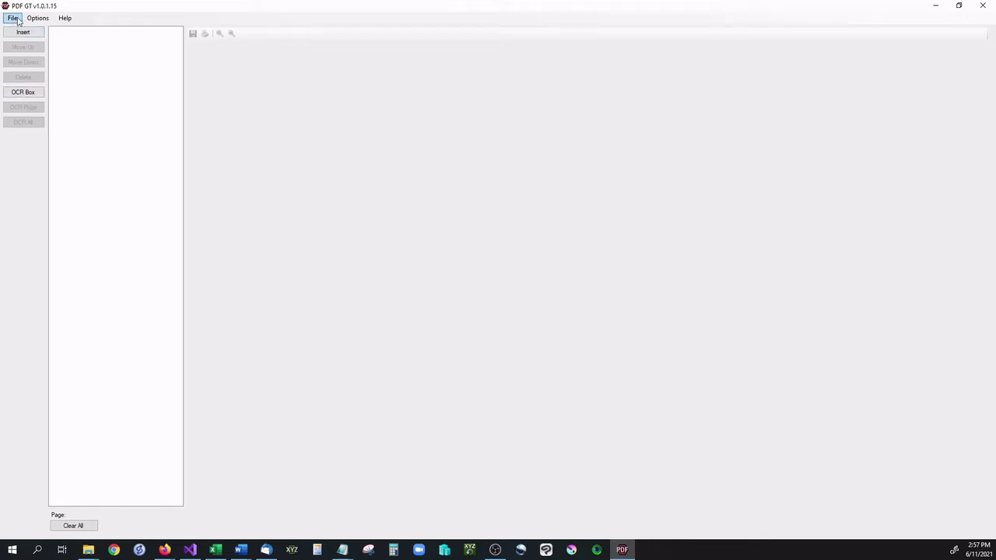
Open all the PDF files in the Carlisle Mercury 1996 June folder together
{"action": "left_click", "coordinate": [13, 18]}
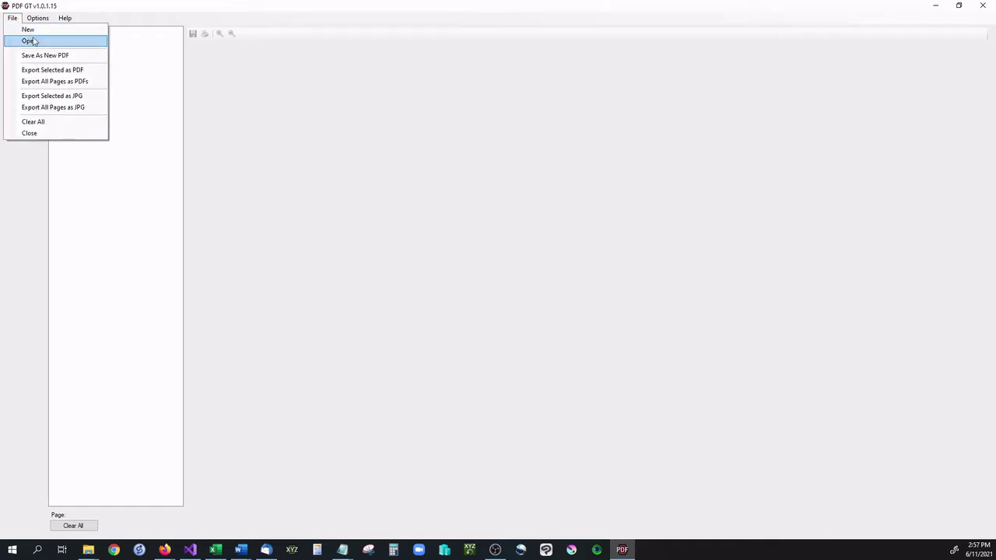
{"action": "left_click", "coordinate": [151, 16]}
{"action": "left_click", "coordinate": [32, 35]}
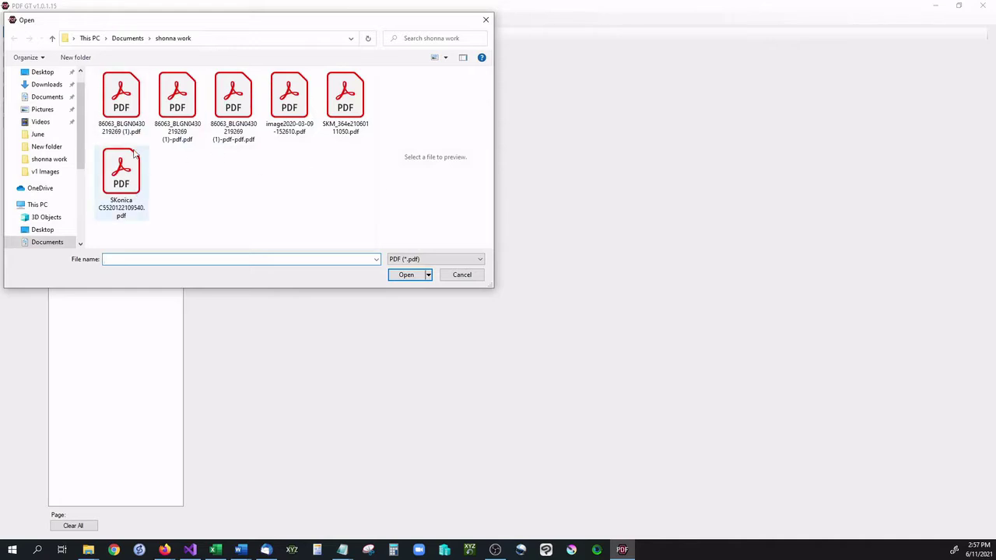
{"action": "left_click", "coordinate": [37, 134]}
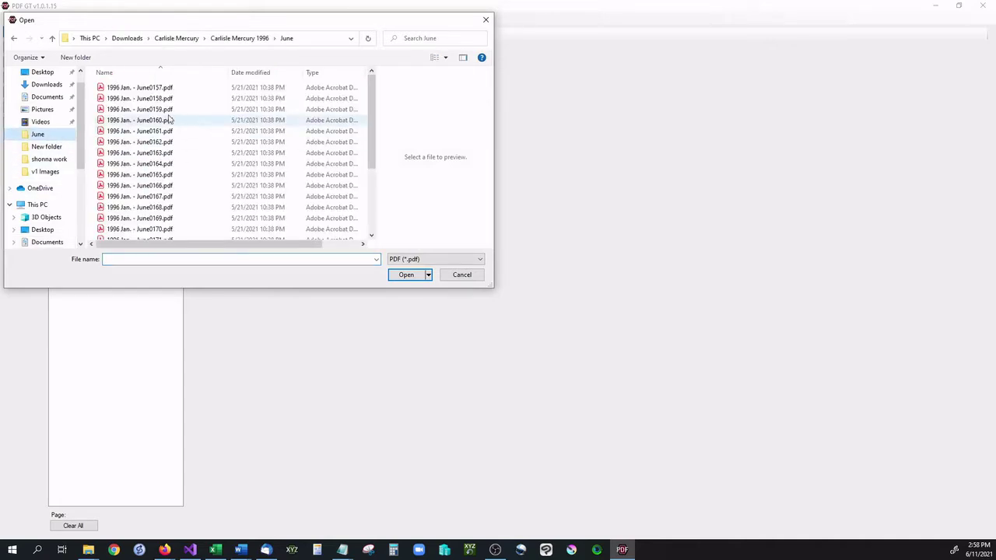
{"action": "left_click", "coordinate": [140, 87]}
{"action": "left_click", "coordinate": [183, 152]}
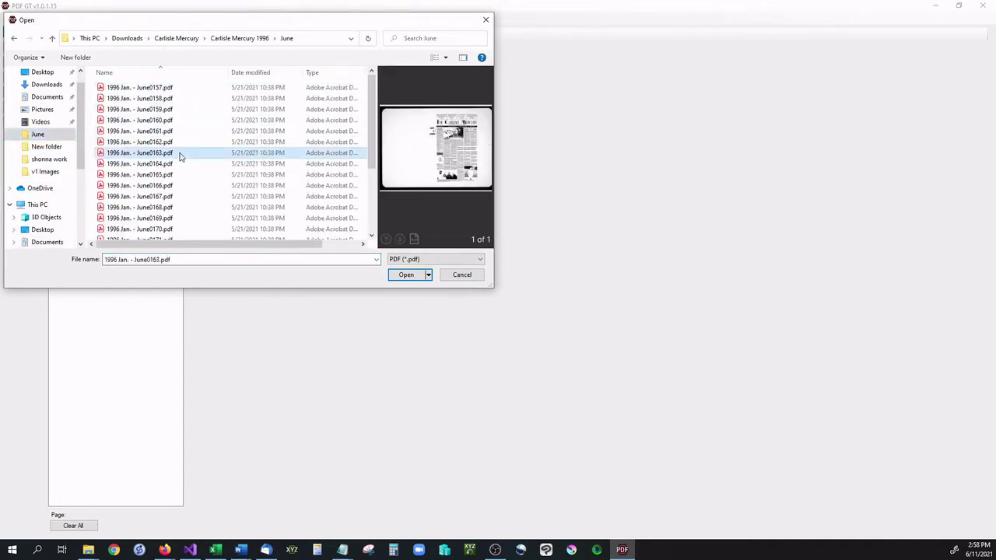
{"action": "key", "text": "ctrl+a"}
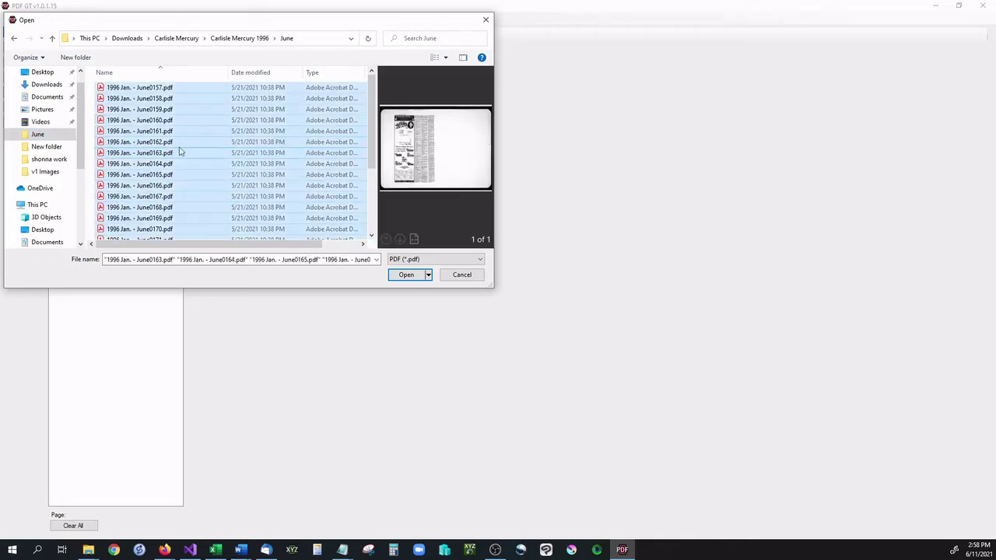
{"action": "mouse_move", "coordinate": [371, 160]}
{"action": "left_mouse_down"}
{"action": "mouse_move", "coordinate": [379, 224]}
{"action": "mouse_move", "coordinate": [371, 159]}
{"action": "left_mouse_up"}
{"action": "left_click", "coordinate": [406, 274]}
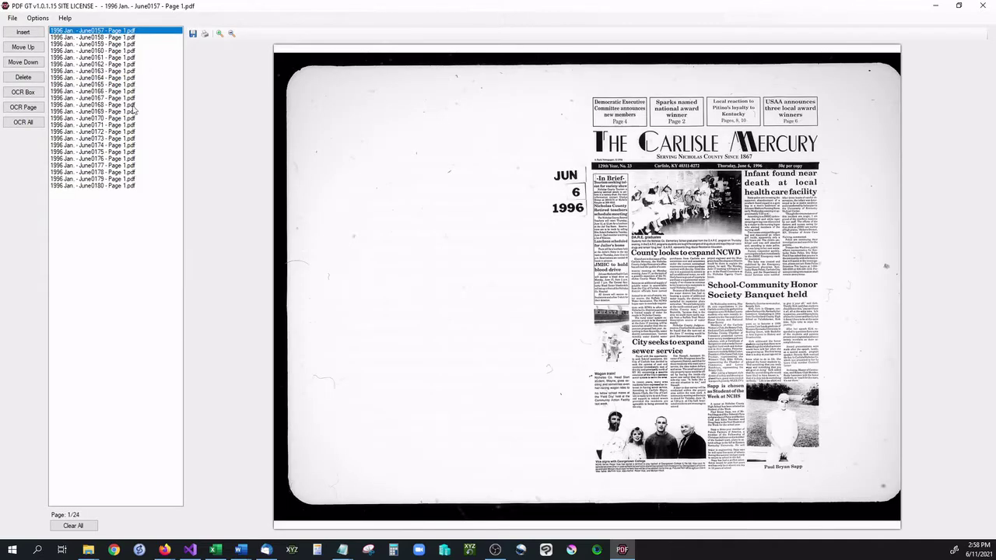
Display the page 1996 Jan. - June0172 - Page 1.pdf and enlarge its two-column MSU graduation article
{"action": "left_click", "coordinate": [132, 131]}
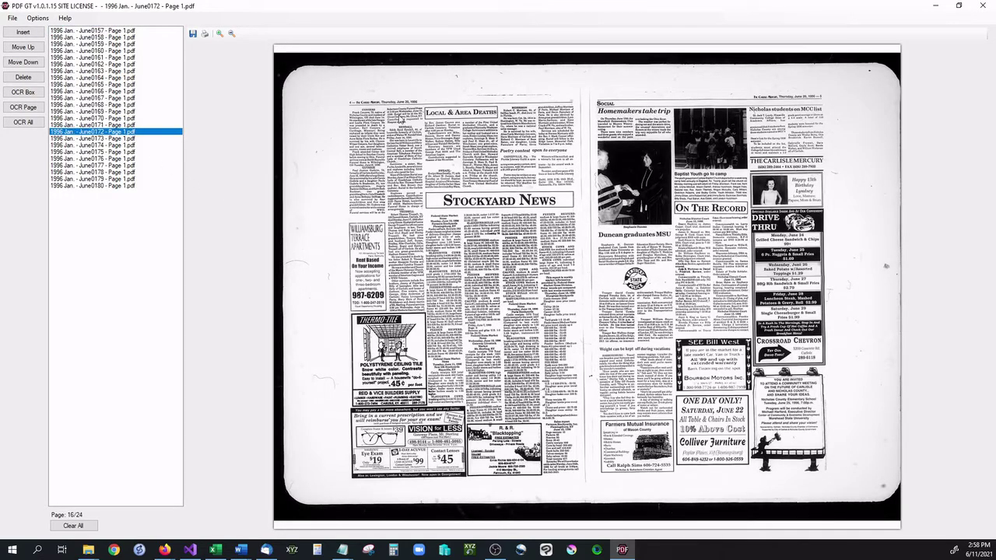
{"action": "scroll", "coordinate": [419, 105], "scroll_direction": "up", "scroll_amount": 4}
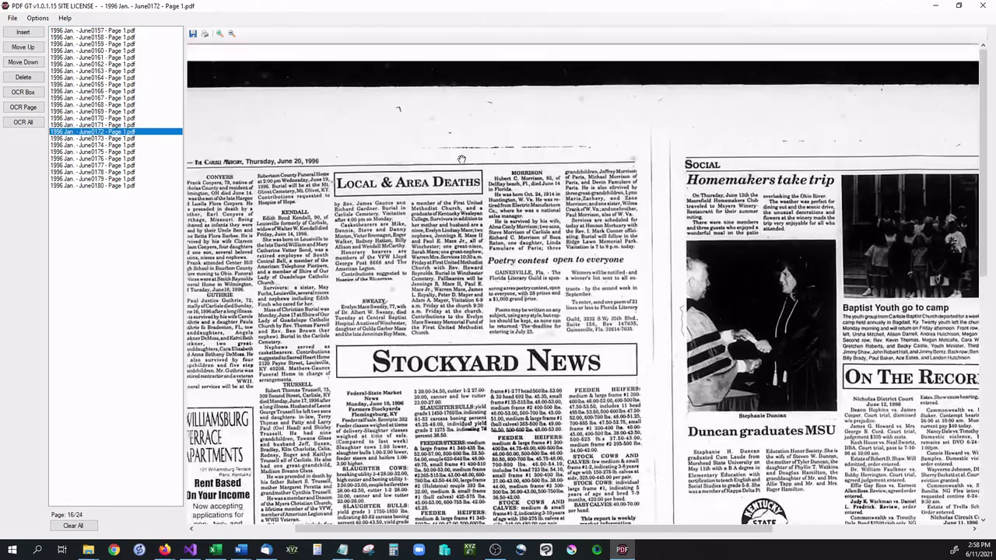
{"action": "scroll", "coordinate": [342, 191], "scroll_direction": "up", "scroll_amount": 3}
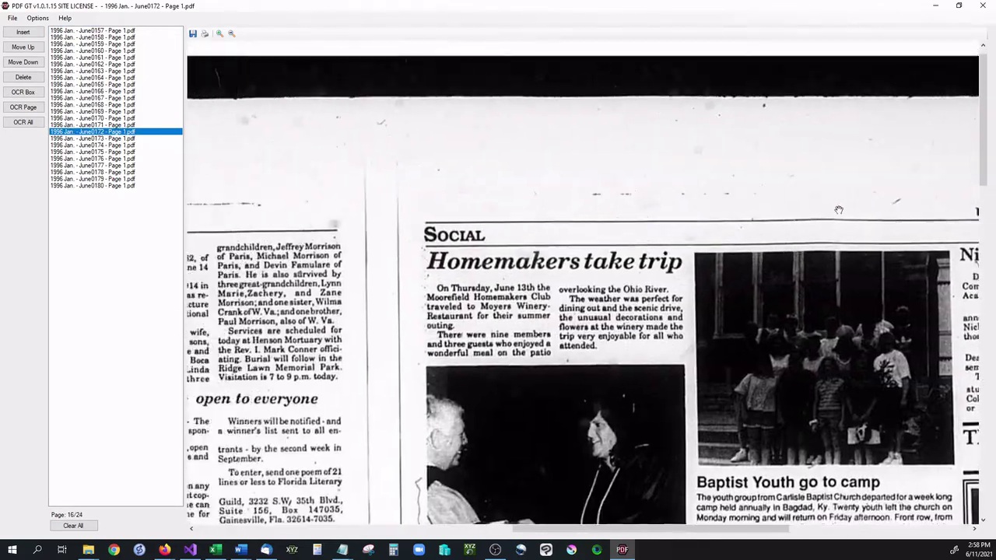
{"action": "scroll", "coordinate": [693, 204], "scroll_direction": "down", "scroll_amount": 2}
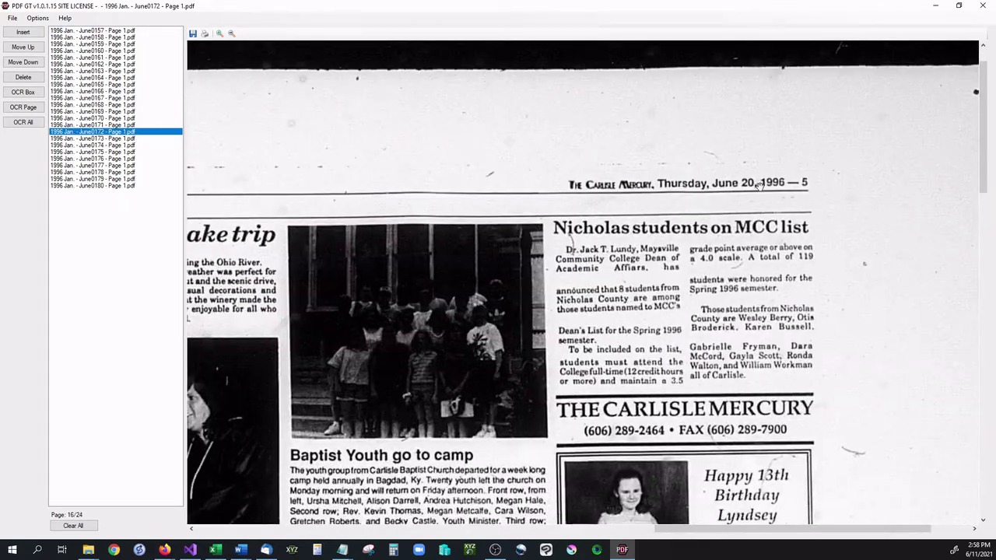
{"action": "scroll", "coordinate": [754, 189], "scroll_direction": "down", "scroll_amount": 1}
{"action": "scroll", "coordinate": [754, 189], "scroll_direction": "down", "scroll_amount": 1}
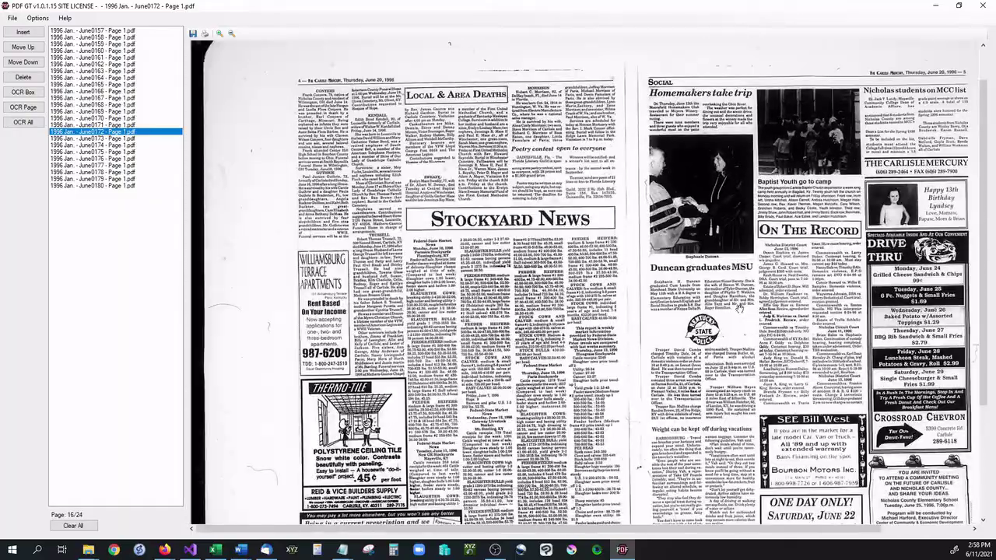
{"action": "scroll", "coordinate": [759, 316], "scroll_direction": "up", "scroll_amount": 3}
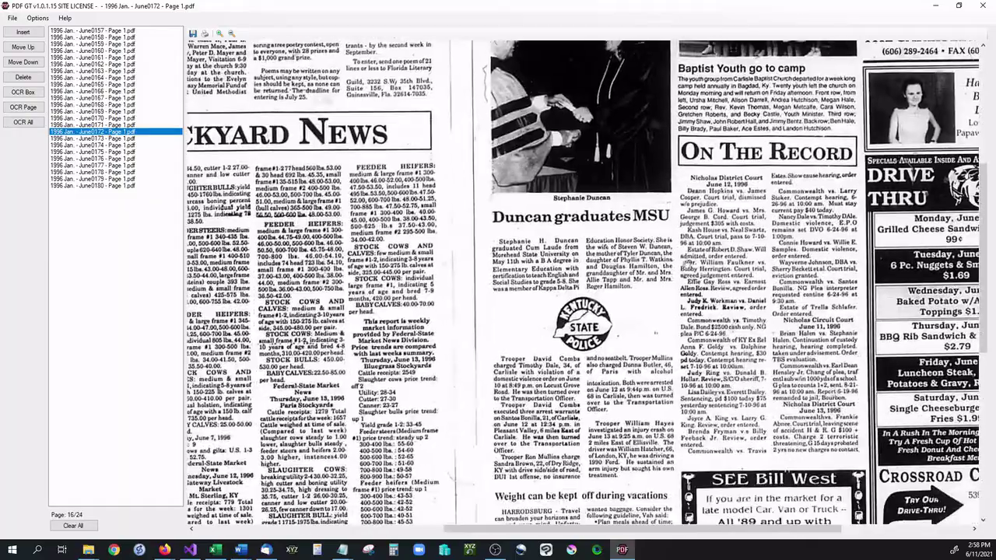
{"action": "scroll", "coordinate": [624, 333], "scroll_direction": "up", "scroll_amount": 2}
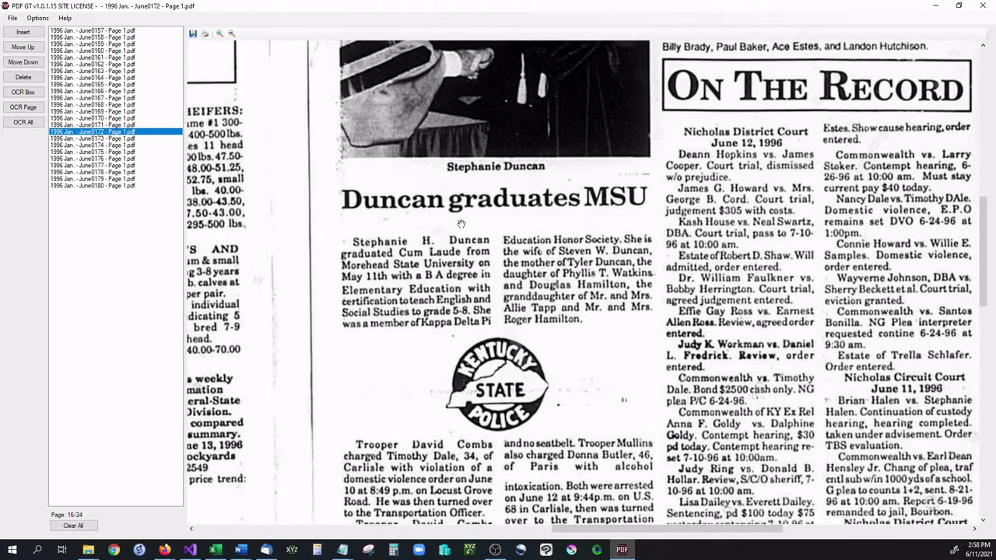
Fit an OCR capture frame around the MSU graduation article's headline and both columns and capture it
{"action": "left_click", "coordinate": [23, 92]}
{"action": "left_click_drag", "start_coordinate": [673, 256], "coordinate": [723, 256]}
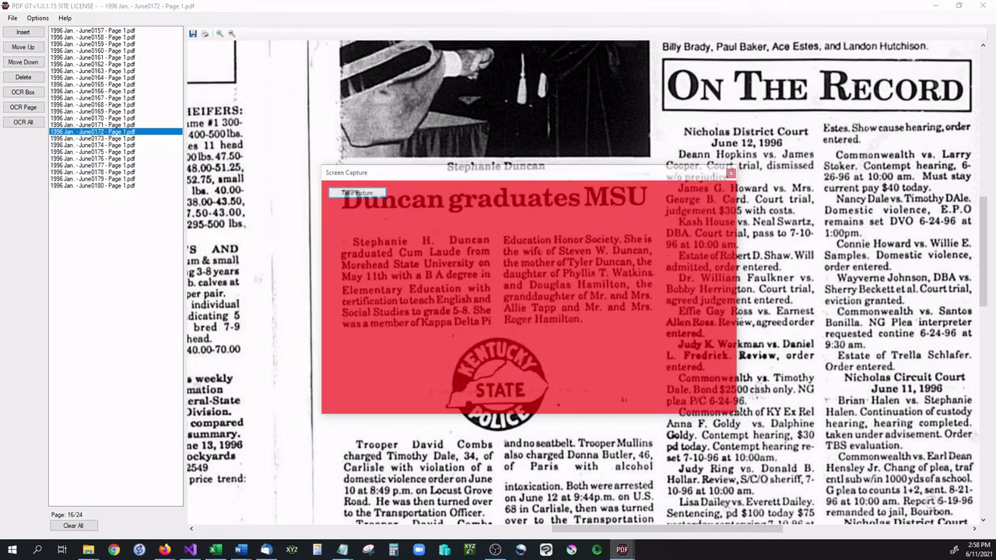
{"action": "left_click_drag", "start_coordinate": [736, 415], "coordinate": [658, 336]}
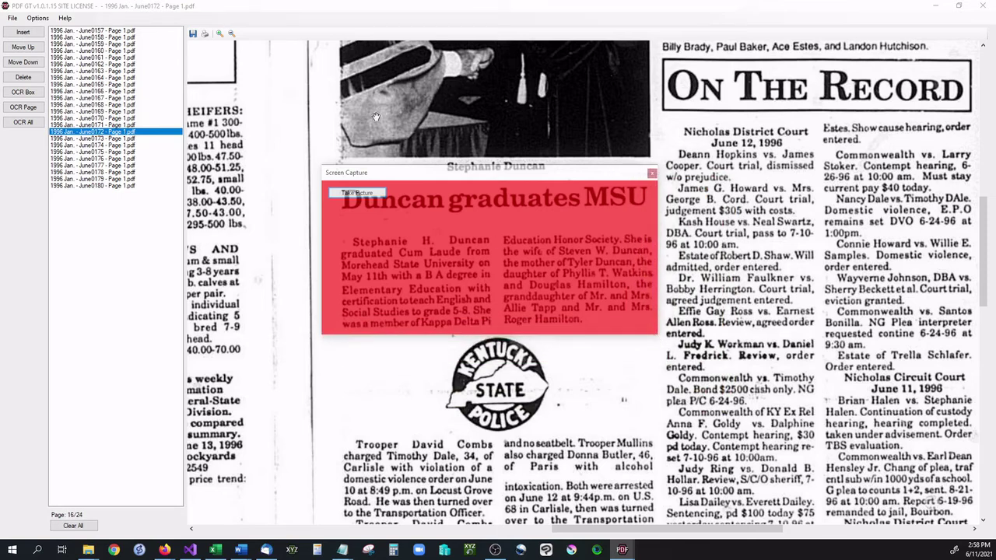
{"action": "left_click", "coordinate": [359, 194]}
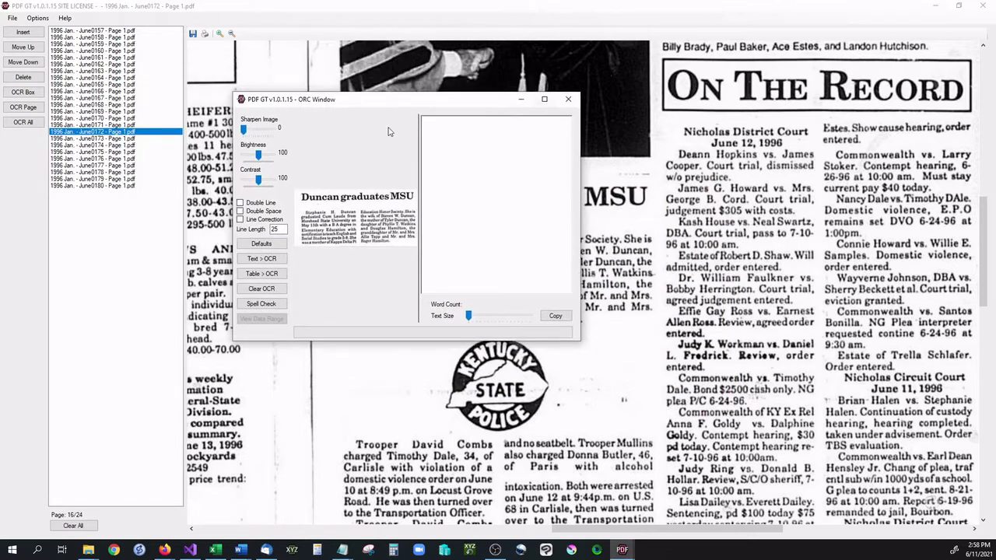
Maximize the OCR window and set the captured article's sharpening to 15, brightness to 76 and contrast to 150
{"action": "left_click", "coordinate": [544, 99]}
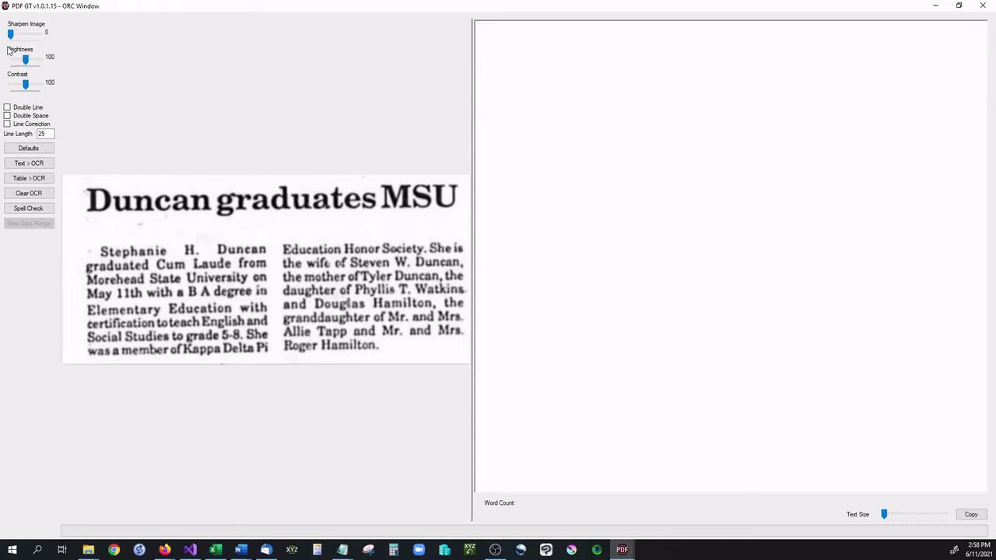
{"action": "left_click_drag", "start_coordinate": [11, 35], "coordinate": [62, 37]}
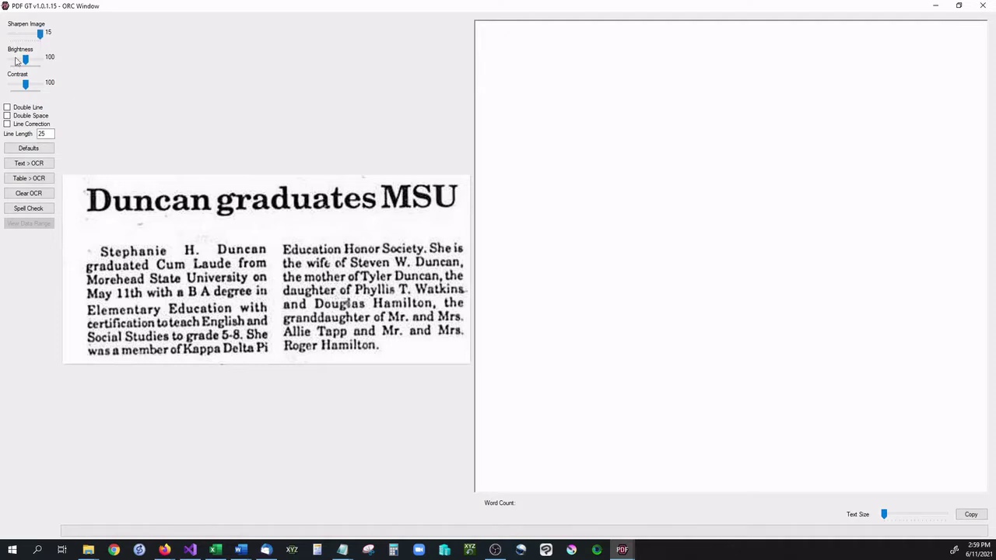
{"action": "mouse_move", "coordinate": [25, 59]}
{"action": "left_mouse_down"}
{"action": "mouse_move", "coordinate": [10, 60]}
{"action": "mouse_move", "coordinate": [39, 84]}
{"action": "mouse_move", "coordinate": [21, 65]}
{"action": "left_mouse_up"}
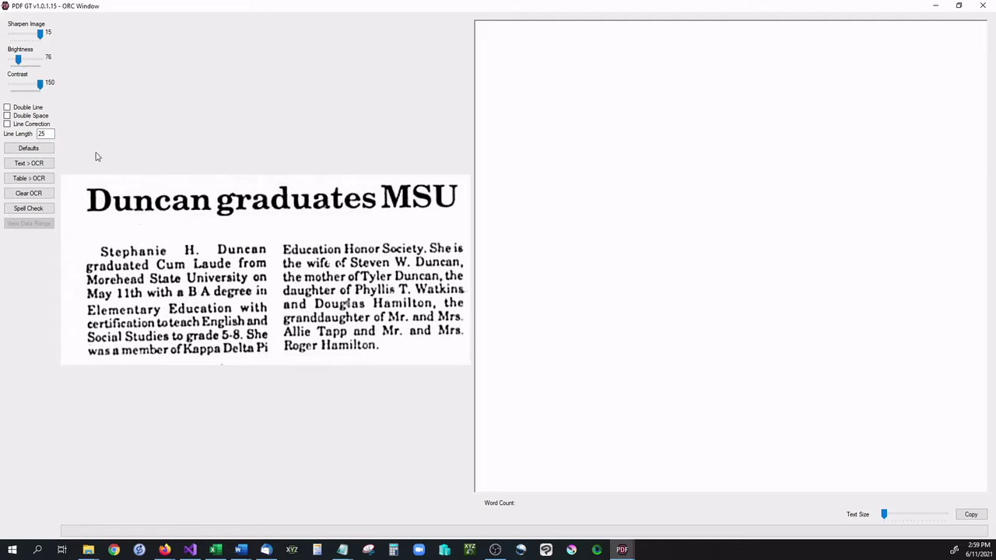
Run text recognition on the captured article and enlarge the display size of the recognized text
{"action": "left_click", "coordinate": [34, 166]}
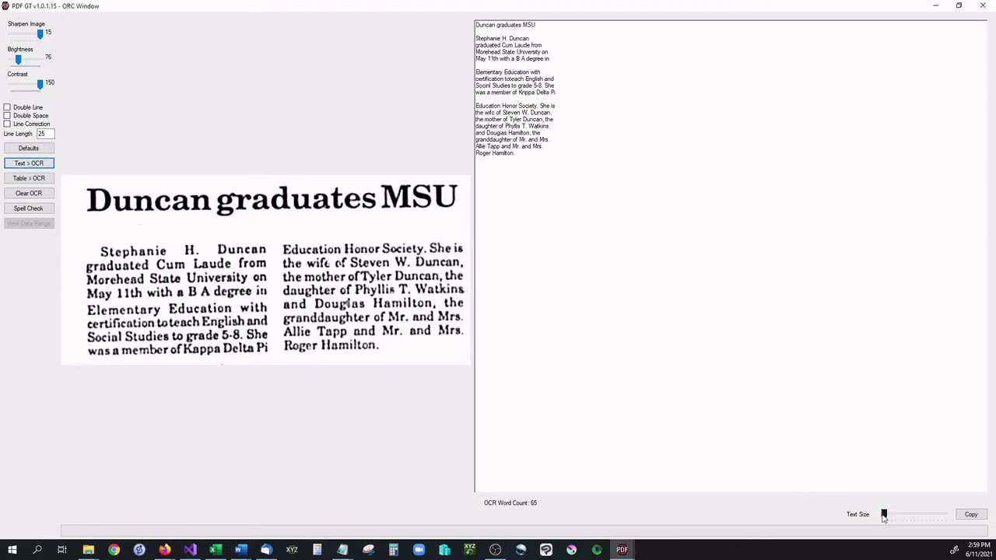
{"action": "left_click_drag", "start_coordinate": [883, 516], "coordinate": [904, 520]}
{"action": "left_click_drag", "start_coordinate": [620, 327], "coordinate": [445, 2]}
{"action": "left_click", "coordinate": [702, 289]}
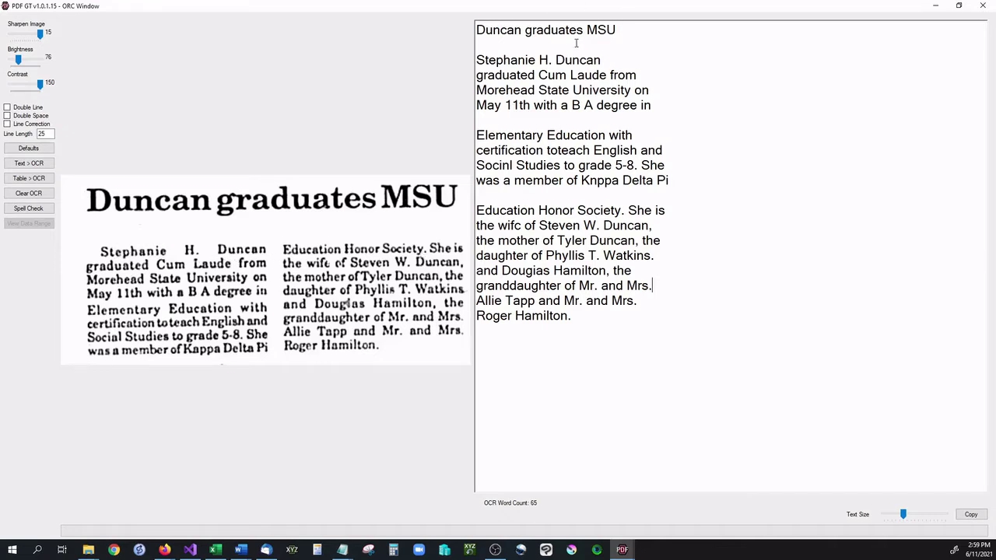
Examine the recognized headline and column paragraphs for correct reading order against the article image
{"action": "left_click_drag", "start_coordinate": [477, 31], "coordinate": [651, 106]}
{"action": "left_click", "coordinate": [540, 75]}
{"action": "left_click_drag", "start_coordinate": [477, 60], "coordinate": [640, 361]}
{"action": "left_click", "coordinate": [641, 361]}
Try the Double Line option on the recognized article text and turn it off again
{"action": "left_click", "coordinate": [8, 108]}
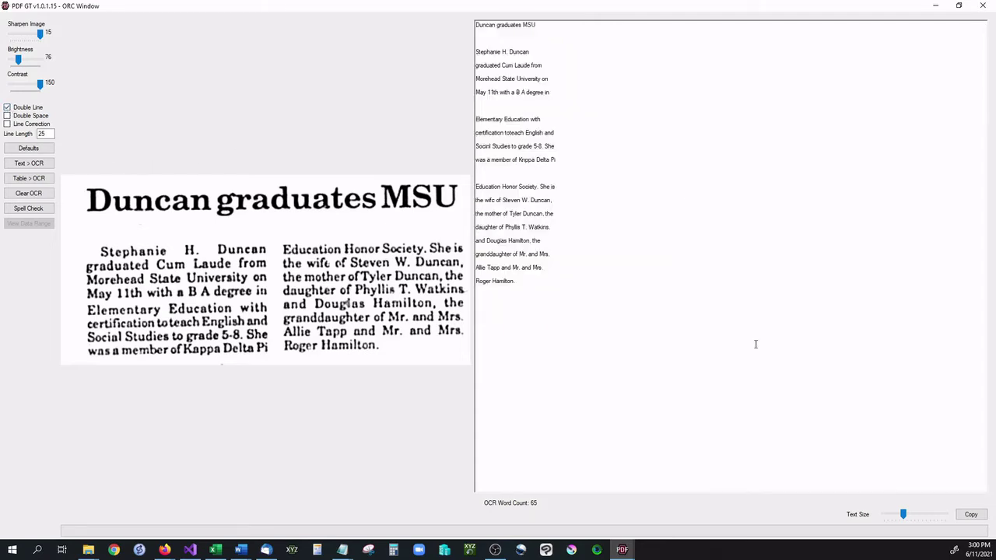
{"action": "left_click", "coordinate": [8, 108]}
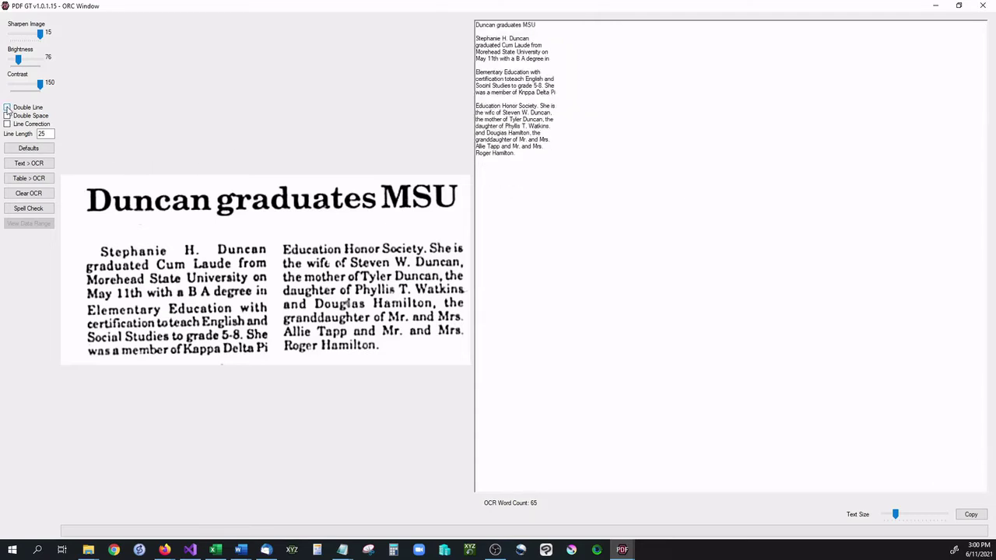
Try the Double Line and Double Space options on the recognized article text and turn both off again
{"action": "left_click", "coordinate": [8, 109]}
{"action": "left_click", "coordinate": [8, 108]}
{"action": "left_click", "coordinate": [8, 108]}
{"action": "left_click", "coordinate": [10, 110]}
{"action": "left_click", "coordinate": [7, 115]}
{"action": "left_click", "coordinate": [7, 116]}
{"action": "left_click", "coordinate": [7, 116]}
{"action": "left_click", "coordinate": [7, 116]}
{"action": "left_click", "coordinate": [7, 116]}
{"action": "left_click", "coordinate": [7, 116]}
{"action": "left_click", "coordinate": [7, 116]}
{"action": "left_click", "coordinate": [7, 116]}
Try Line Correction with a line length of 15 on the recognized article text, check the reflowed lines, and turn it off again
{"action": "left_click", "coordinate": [7, 124]}
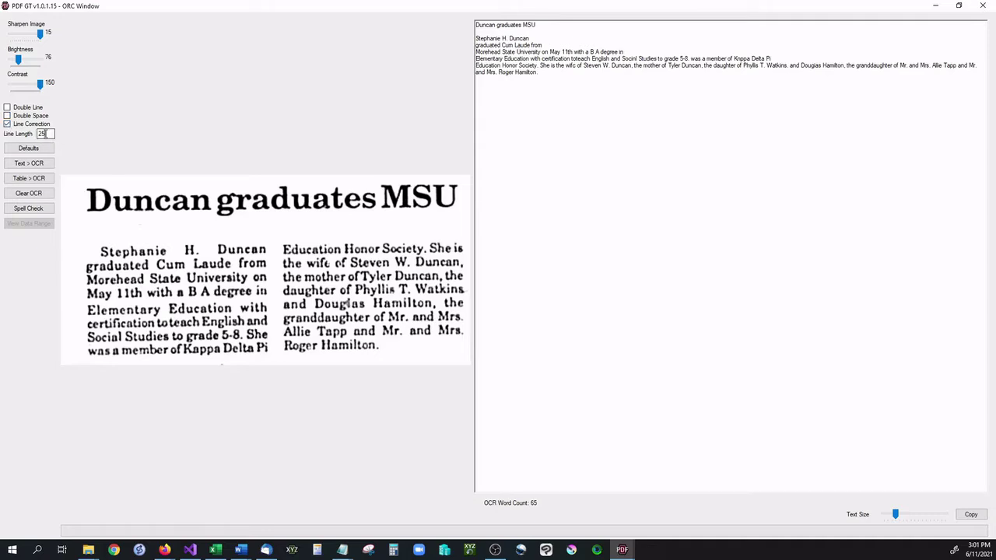
{"action": "double_click", "coordinate": [41, 133]}
{"action": "type", "text": "15"}
{"action": "double_click", "coordinate": [41, 135]}
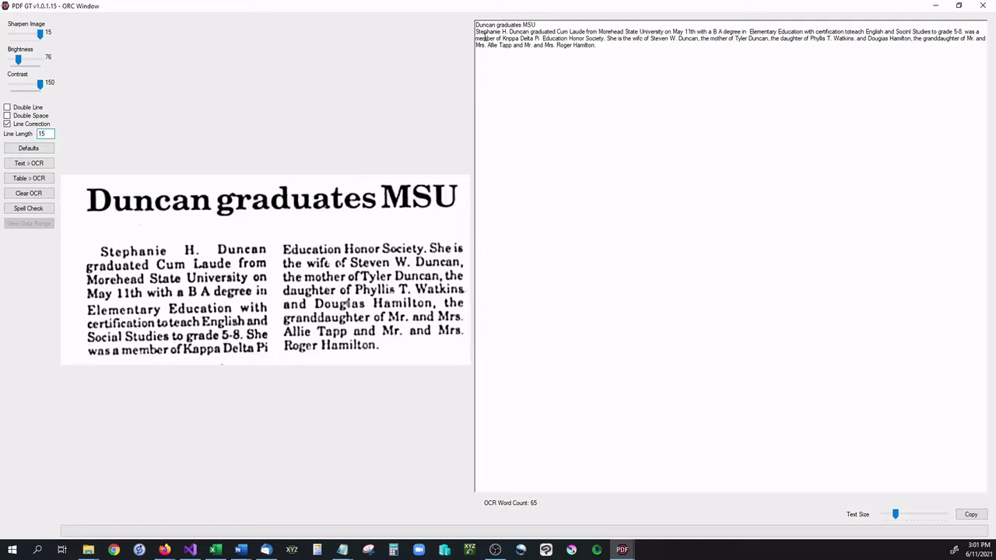
{"action": "left_click_drag", "start_coordinate": [639, 44], "coordinate": [468, 35]}
{"action": "left_click", "coordinate": [558, 57]}
{"action": "left_click_drag", "start_coordinate": [601, 51], "coordinate": [489, 48]}
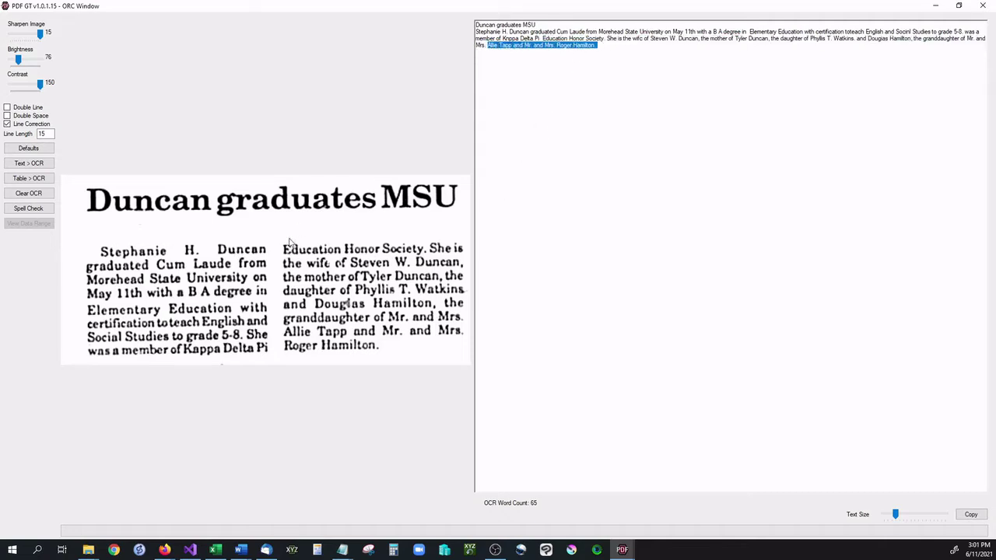
{"action": "left_click", "coordinate": [16, 126]}
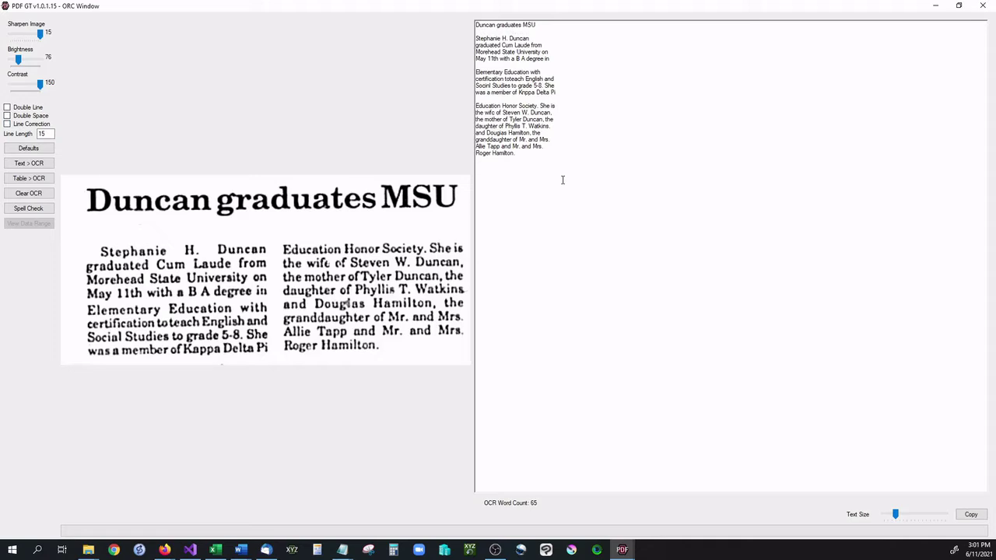
Enlarge the display size of the recognized article text and run the spell check on it
{"action": "key", "text": "BackSpace"}
{"action": "left_click_drag", "start_coordinate": [897, 516], "coordinate": [901, 518]}
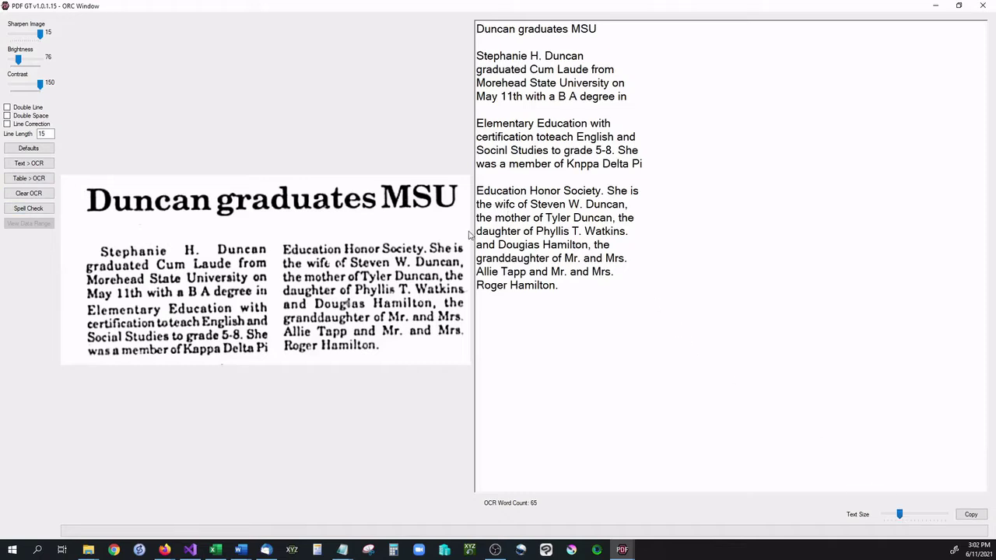
{"action": "left_click_drag", "start_coordinate": [496, 204], "coordinate": [515, 205]}
{"action": "left_click", "coordinate": [503, 207]}
{"action": "left_click", "coordinate": [35, 211]}
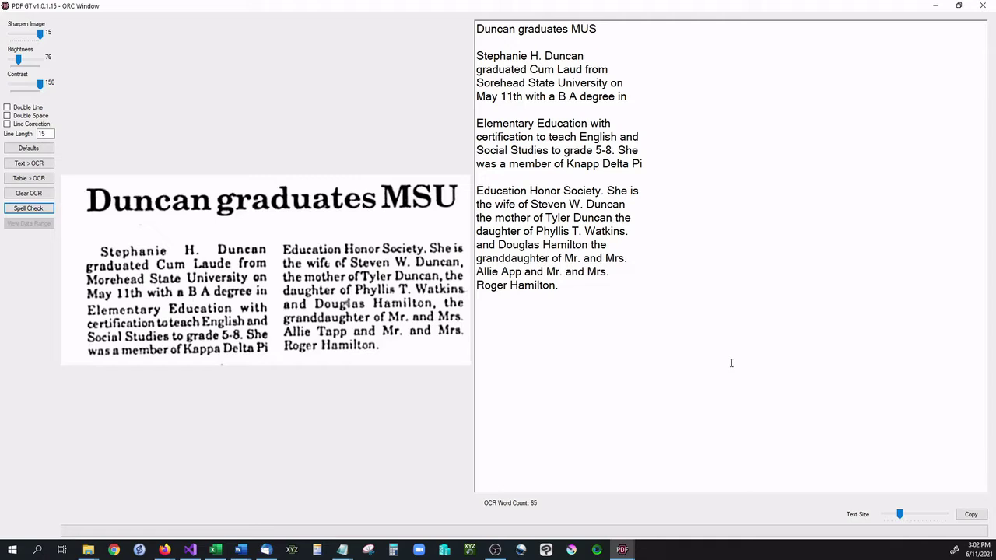
{"action": "left_click_drag", "start_coordinate": [493, 205], "coordinate": [518, 205]}
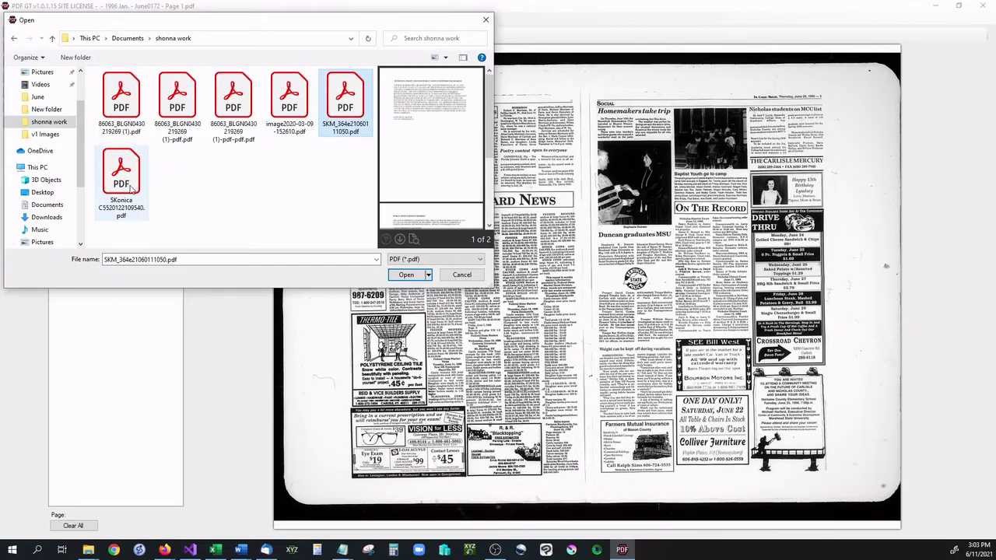
Open SKM_364e21060111050.pdf, view its second page and return to the first
{"action": "left_click", "coordinate": [131, 187]}
{"action": "left_click", "coordinate": [343, 109]}
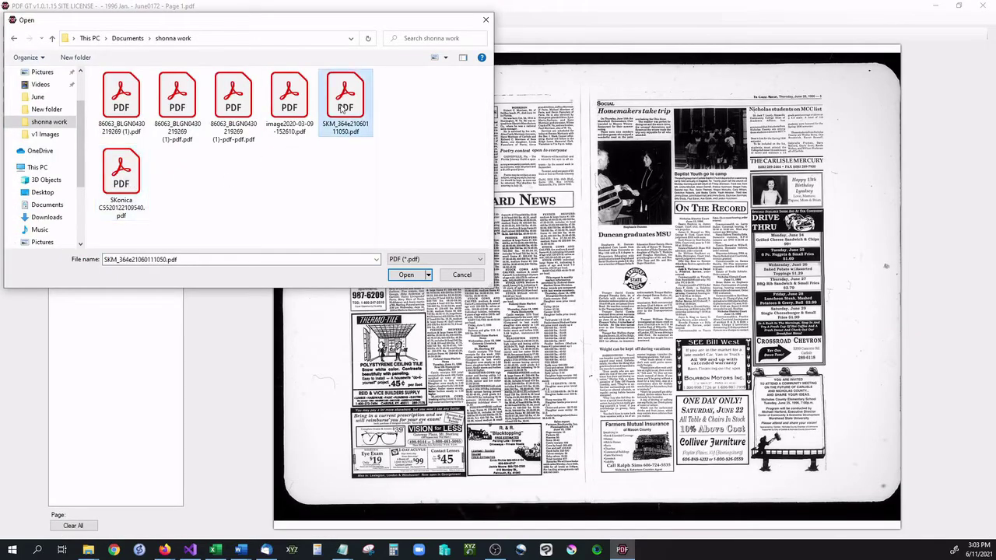
{"action": "left_click", "coordinate": [406, 275]}
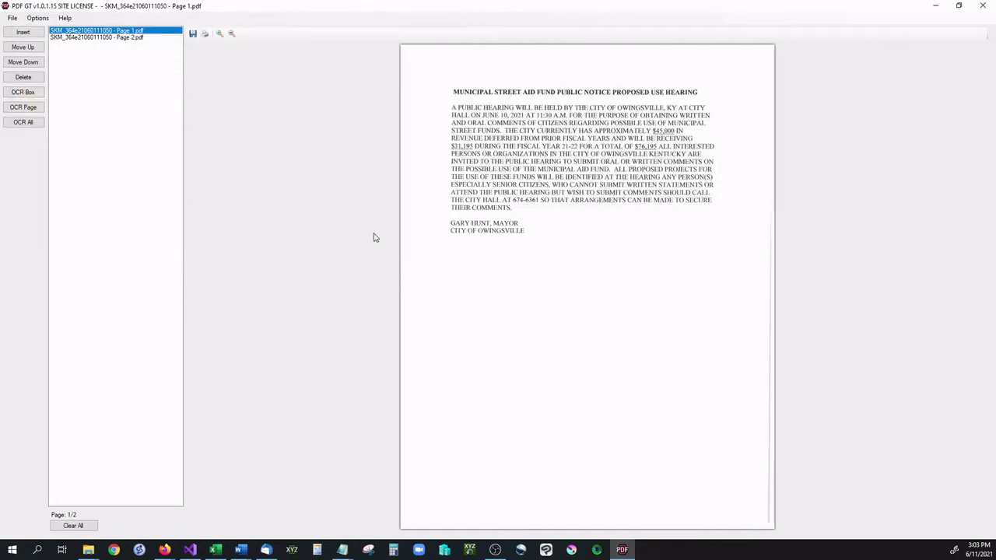
{"action": "left_click", "coordinate": [133, 36]}
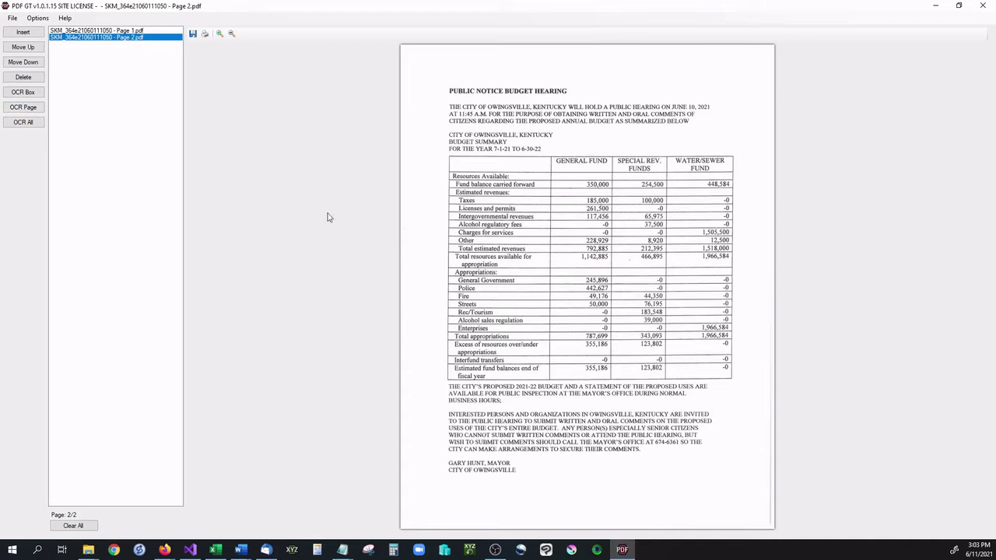
{"action": "left_click", "coordinate": [87, 32]}
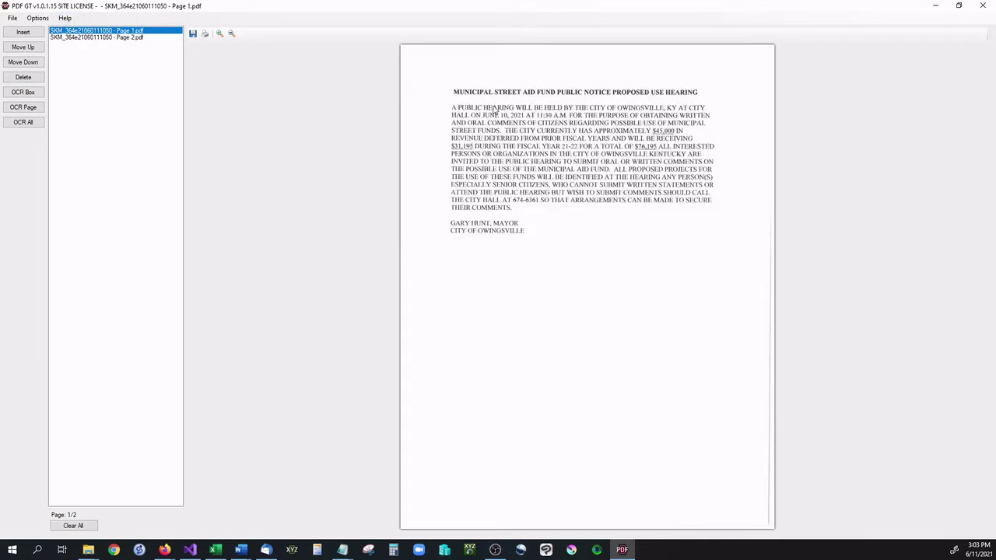
Run page OCR on page 1, convert the street aid fund notice to text, and close the OCR window
{"action": "left_click", "coordinate": [19, 108]}
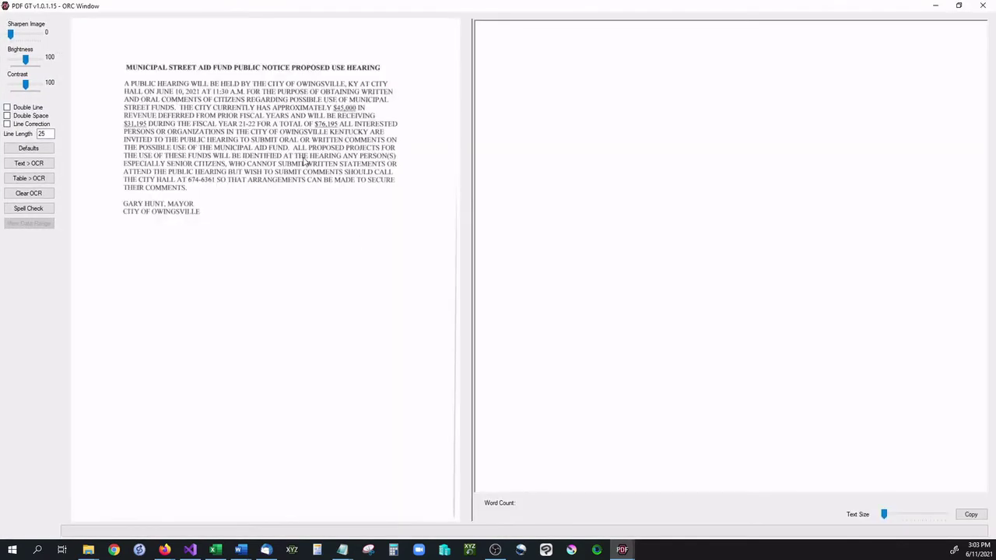
{"action": "left_click", "coordinate": [40, 162]}
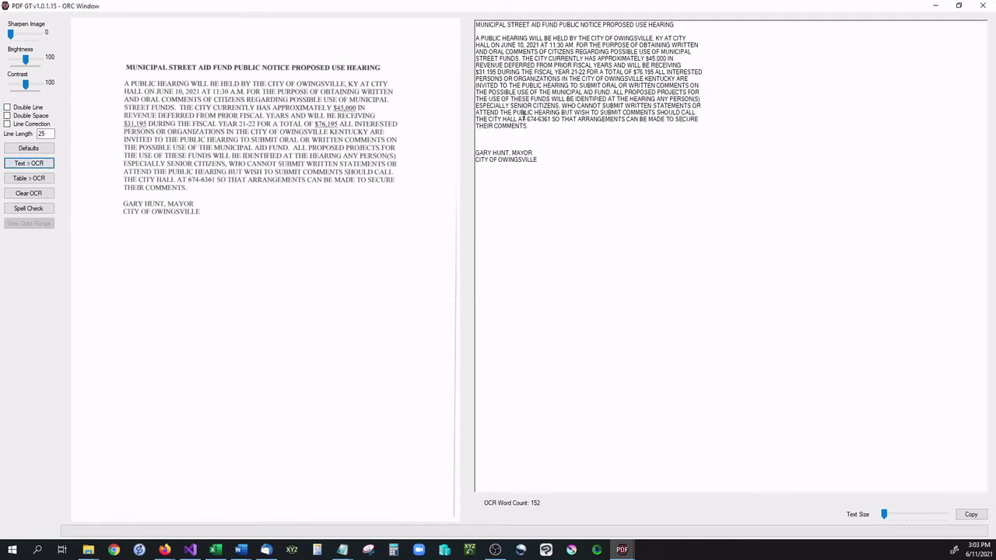
{"action": "left_click", "coordinate": [652, 182]}
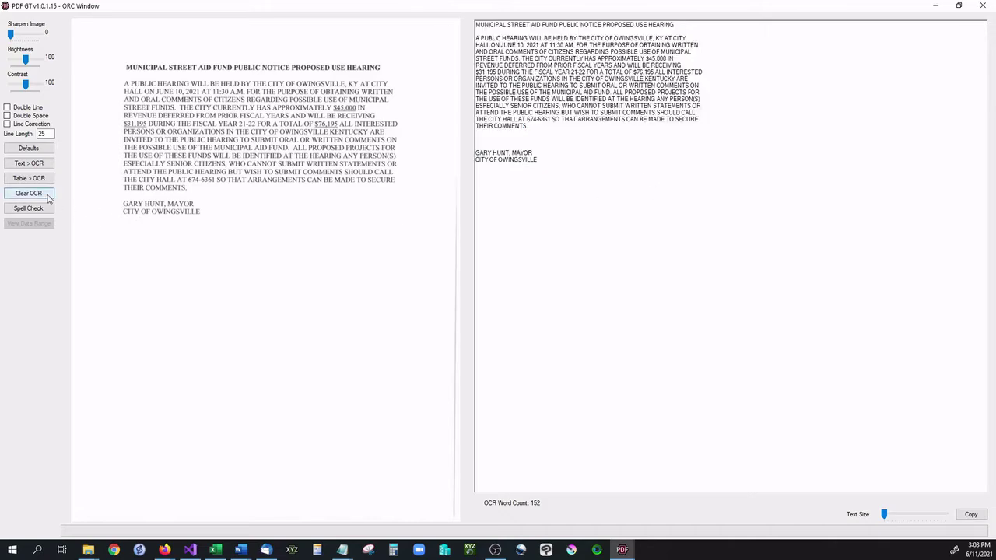
{"action": "left_click", "coordinate": [982, 6]}
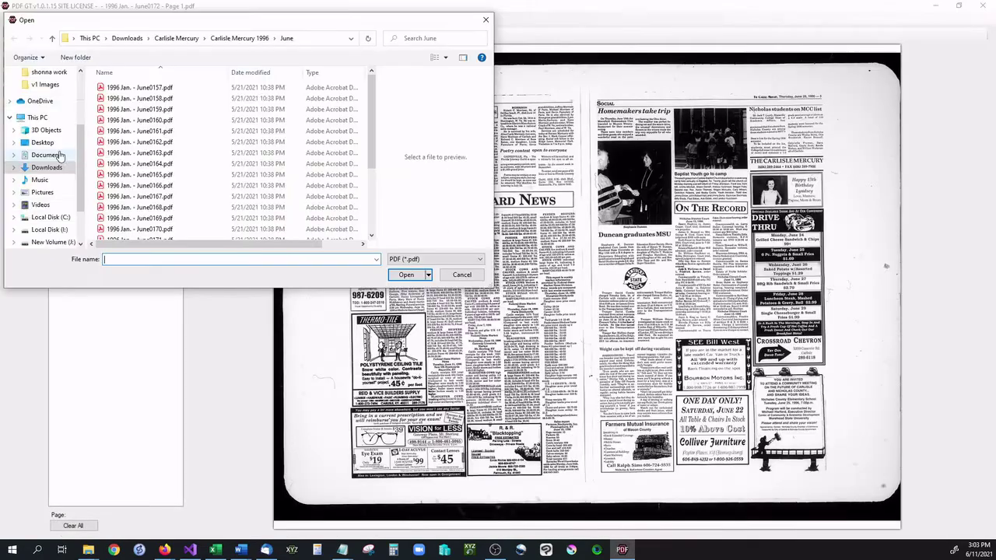
Open SKM_364e21060111050.pdf and run page OCR with plain text recognition on page 2, the budget hearing notice
{"action": "scroll", "coordinate": [54, 128], "scroll_direction": "up", "scroll_amount": 3}
{"action": "left_click", "coordinate": [48, 122]}
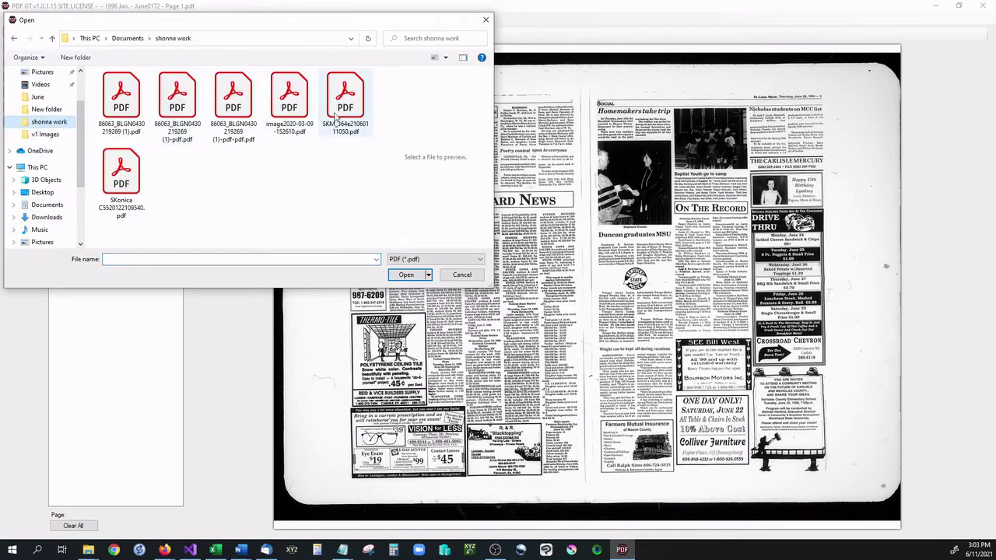
{"action": "double_click", "coordinate": [345, 97]}
{"action": "left_click", "coordinate": [137, 38]}
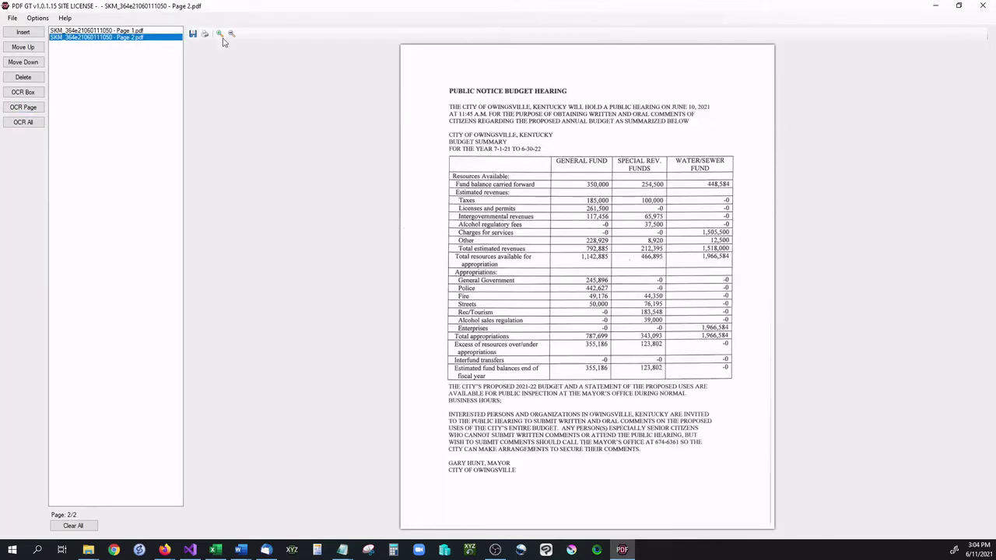
{"action": "left_click", "coordinate": [35, 110]}
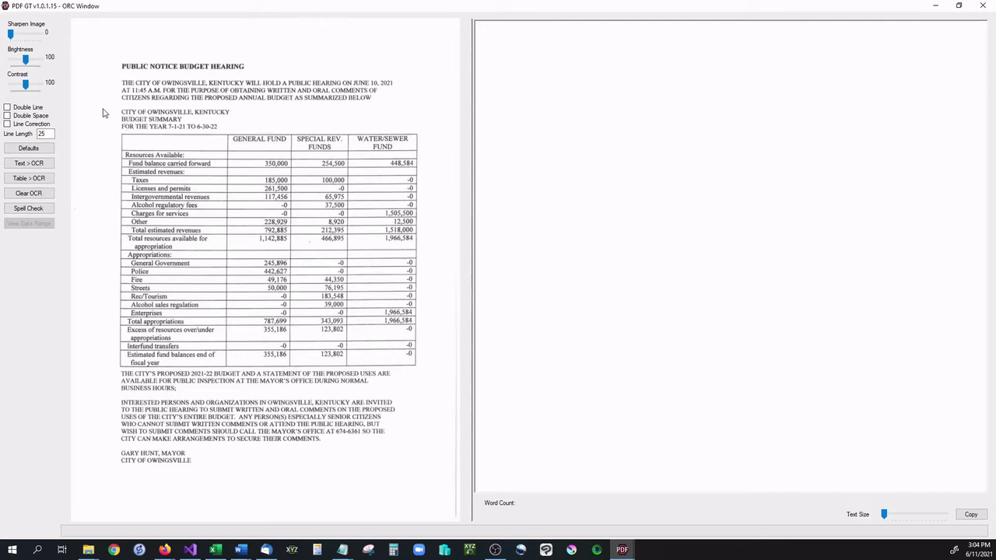
{"action": "left_click", "coordinate": [36, 169]}
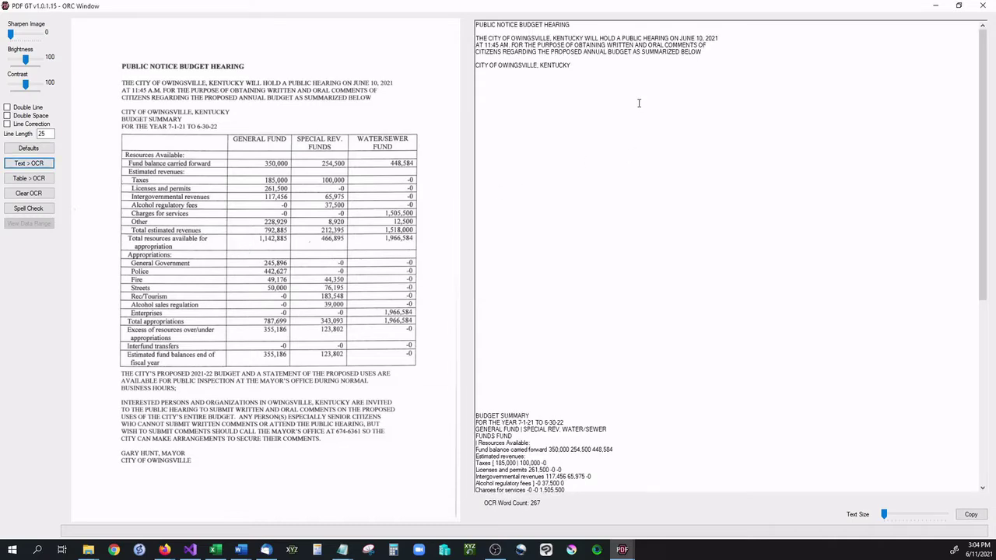
Examine how the introduction, the budget table and the closing paragraphs were recognized in the budget notice text
{"action": "left_click_drag", "start_coordinate": [629, 94], "coordinate": [465, 20]}
{"action": "left_click", "coordinate": [616, 102]}
{"action": "scroll", "coordinate": [591, 376], "scroll_direction": "down", "scroll_amount": 6}
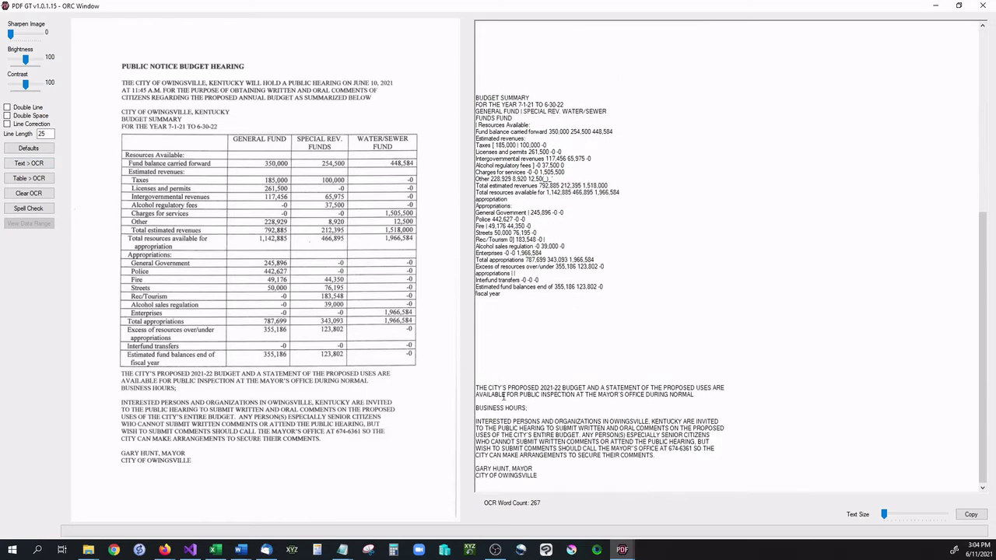
{"action": "left_click_drag", "start_coordinate": [566, 479], "coordinate": [483, 372]}
{"action": "left_click", "coordinate": [506, 293]}
{"action": "left_click_drag", "start_coordinate": [512, 299], "coordinate": [447, 91]}
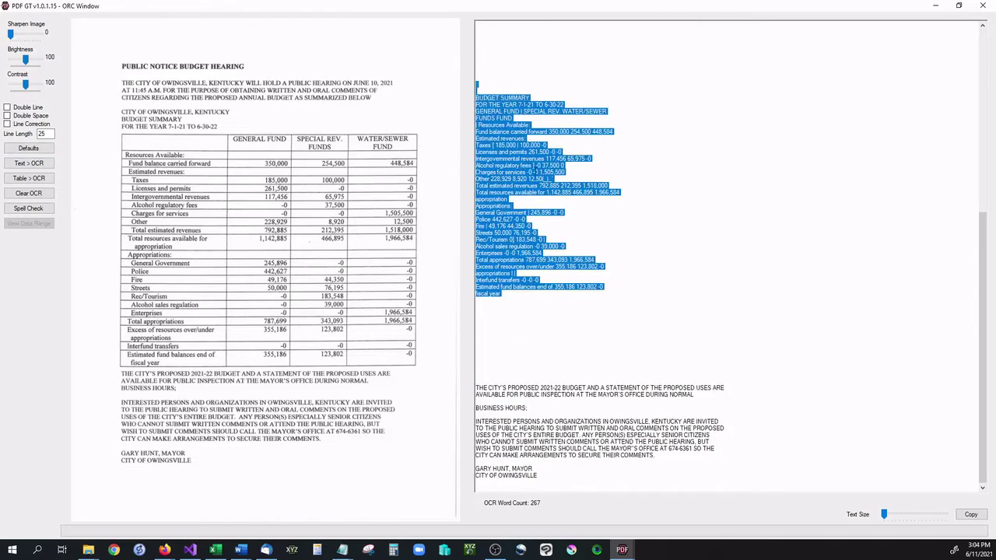
{"action": "left_click", "coordinate": [590, 314]}
{"action": "left_click_drag", "start_coordinate": [591, 313], "coordinate": [482, 35]}
{"action": "left_click", "coordinate": [599, 157]}
{"action": "scroll", "coordinate": [687, 329], "scroll_direction": "up", "scroll_amount": 10}
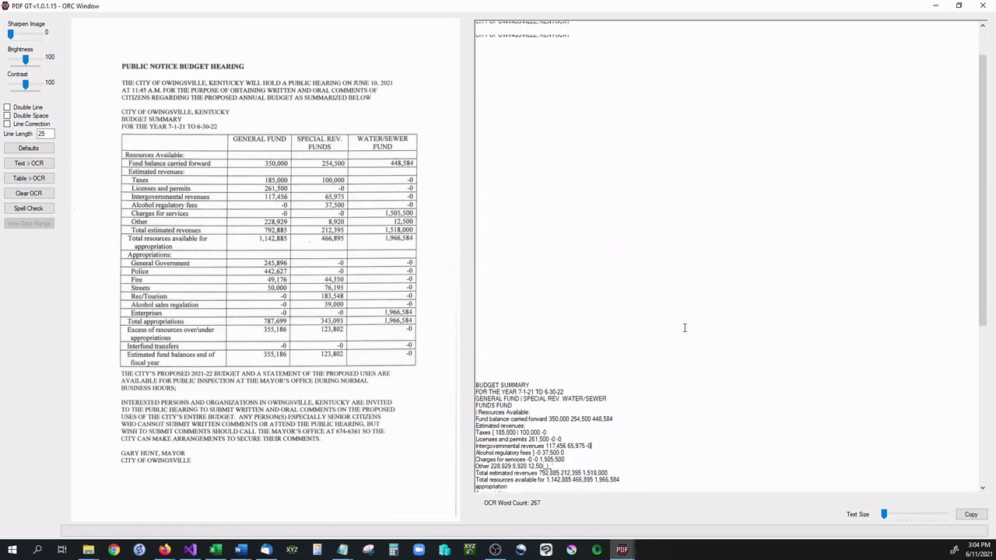
Clear the recognized text and run table recognition on the budget notice page, arranging the spreadsheet and OCR windows
{"action": "left_click", "coordinate": [31, 193]}
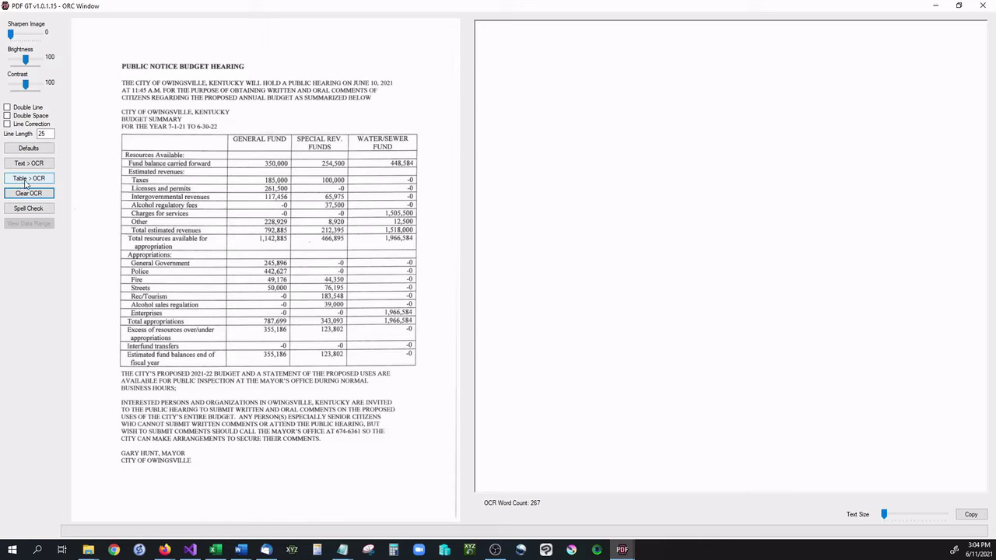
{"action": "left_click", "coordinate": [27, 179]}
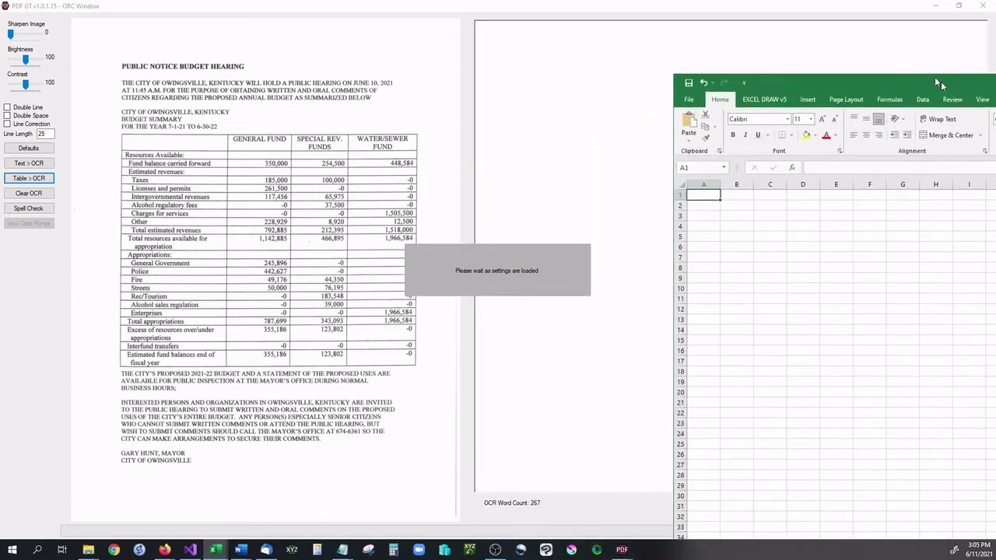
{"action": "left_click_drag", "start_coordinate": [921, 70], "coordinate": [995, 133]}
{"action": "left_click_drag", "start_coordinate": [742, 9], "coordinate": [420, 37]}
Copy the recognized budget table, paste it at cell A1 of the blank Excel workbook and widen the columns
{"action": "left_click", "coordinate": [487, 258]}
{"action": "left_click_drag", "start_coordinate": [389, 43], "coordinate": [285, 36]}
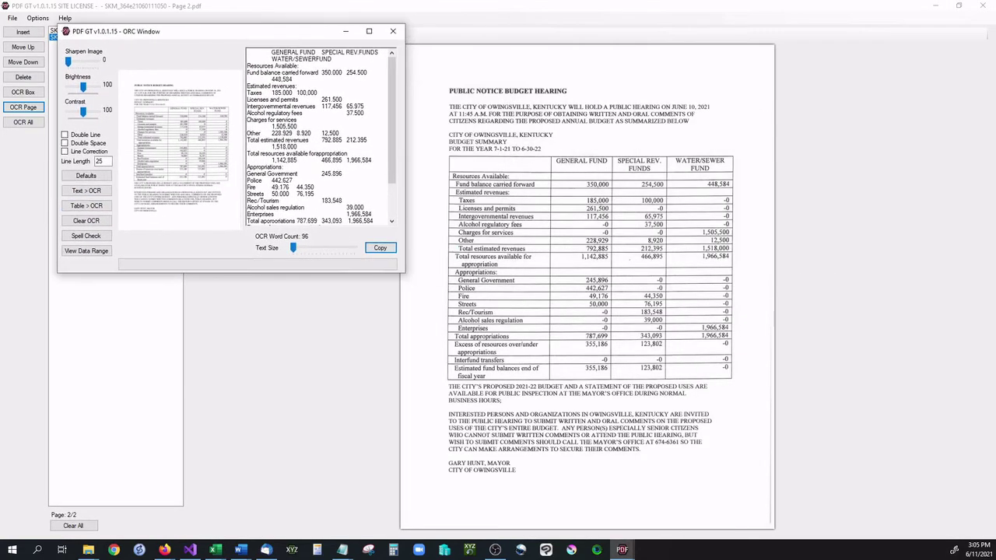
{"action": "key", "text": "alt+Tab"}
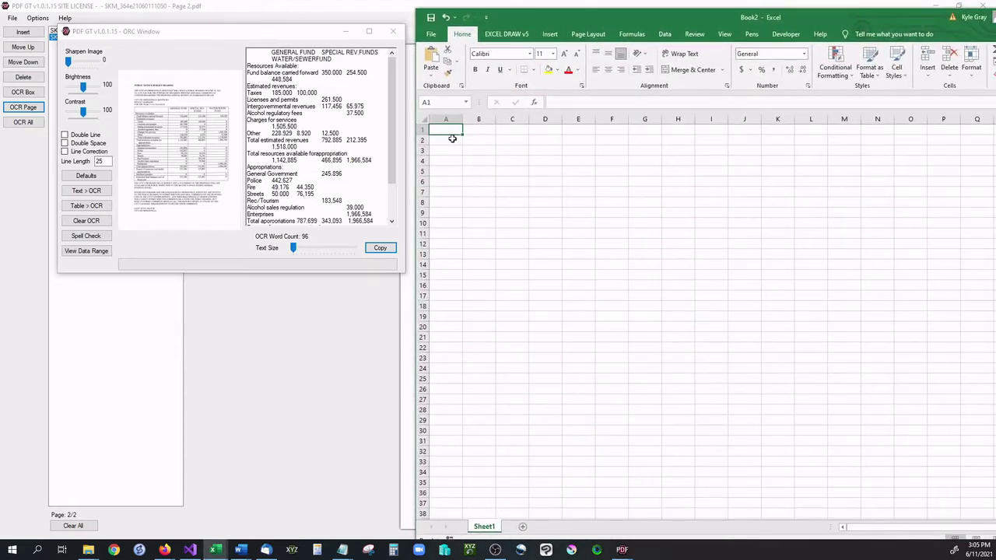
{"action": "right_click", "coordinate": [452, 130]}
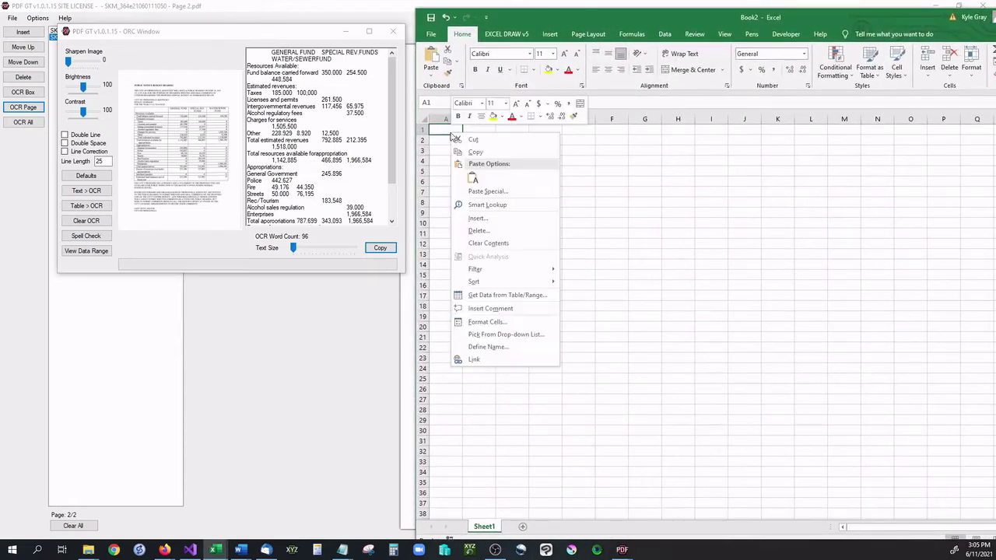
{"action": "left_click", "coordinate": [474, 181]}
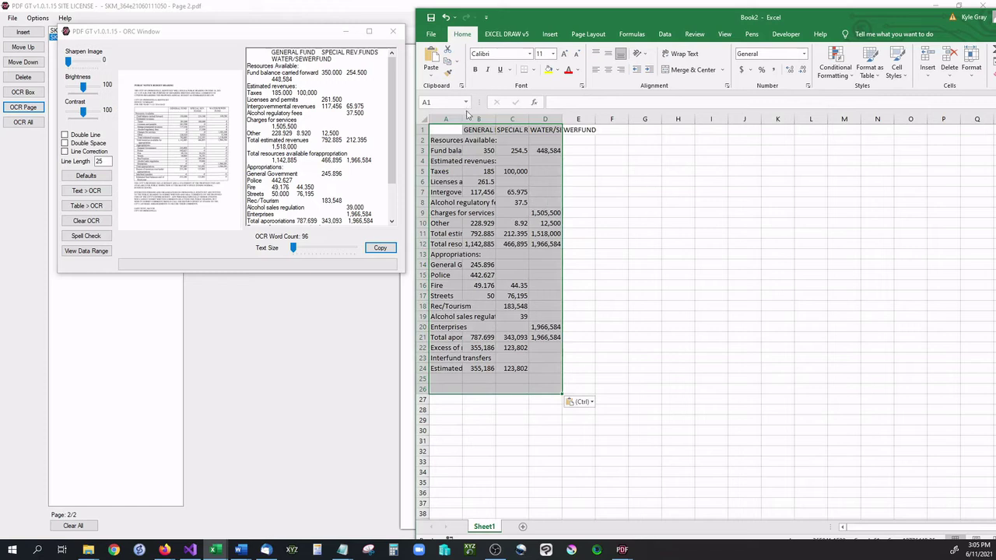
{"action": "left_click_drag", "start_coordinate": [463, 119], "coordinate": [739, 119]}
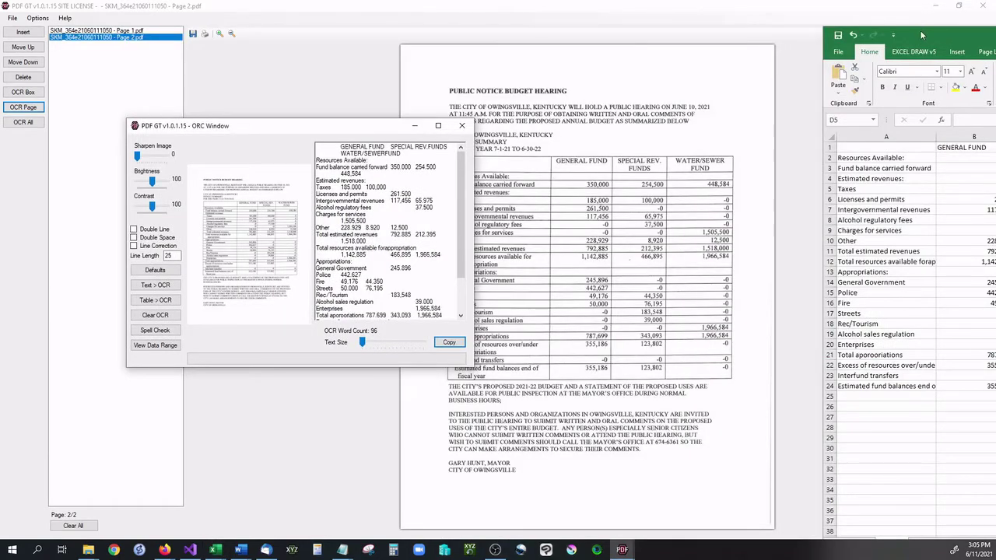
Compare the pasted spreadsheet with the budget page and view the detected data range image, zooming in on the table's cell markers
{"action": "left_click_drag", "start_coordinate": [919, 30], "coordinate": [864, 28]}
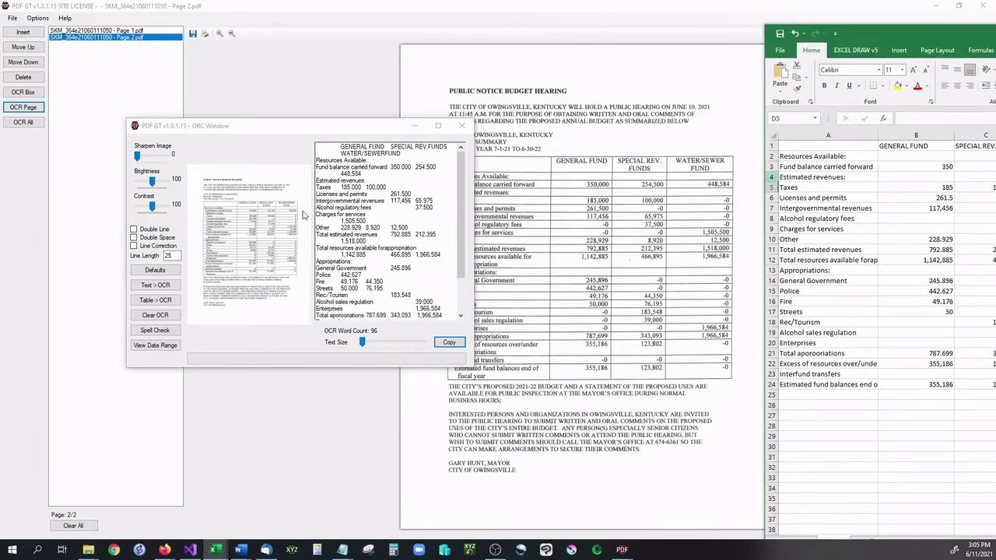
{"action": "left_click_drag", "start_coordinate": [340, 131], "coordinate": [265, 112]}
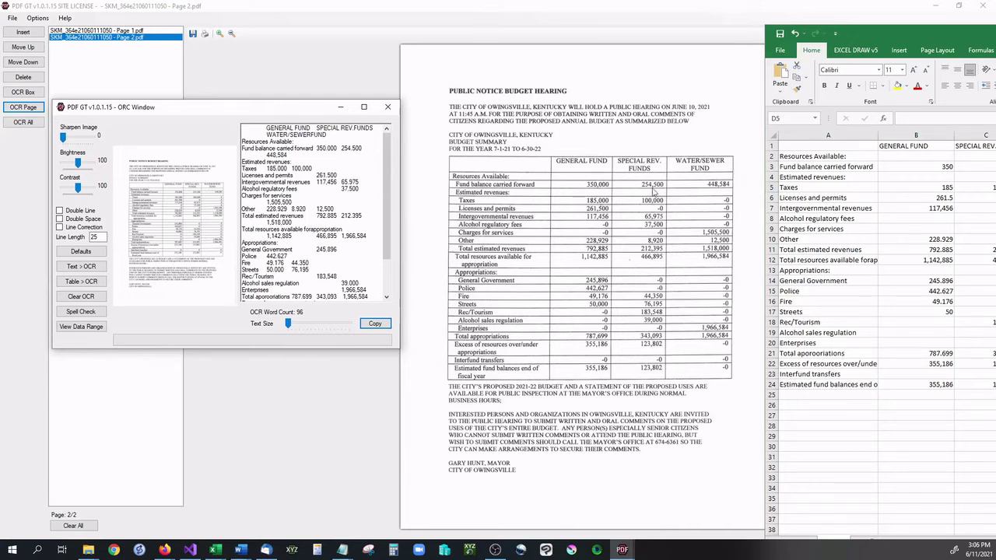
{"action": "left_click_drag", "start_coordinate": [212, 118], "coordinate": [329, 87]}
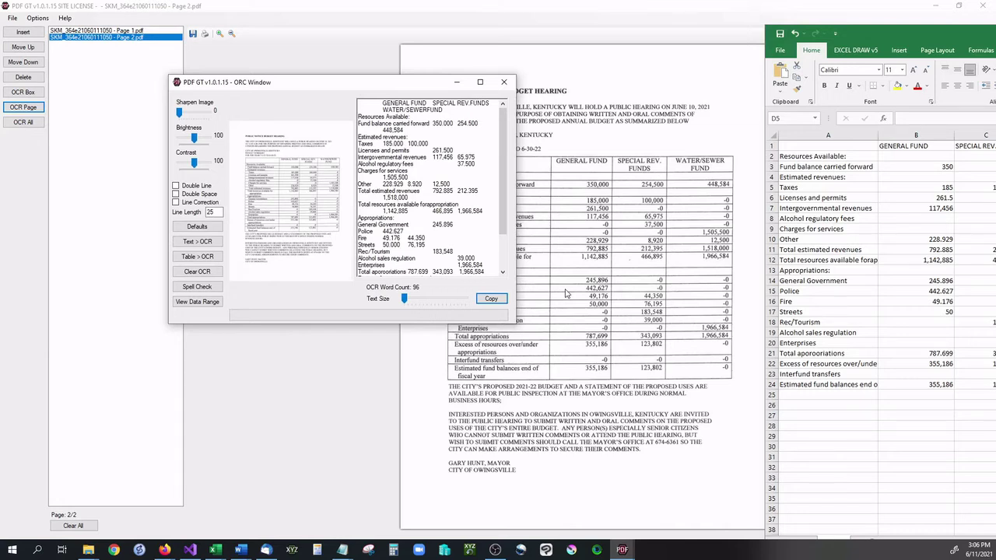
{"action": "left_click", "coordinate": [197, 303]}
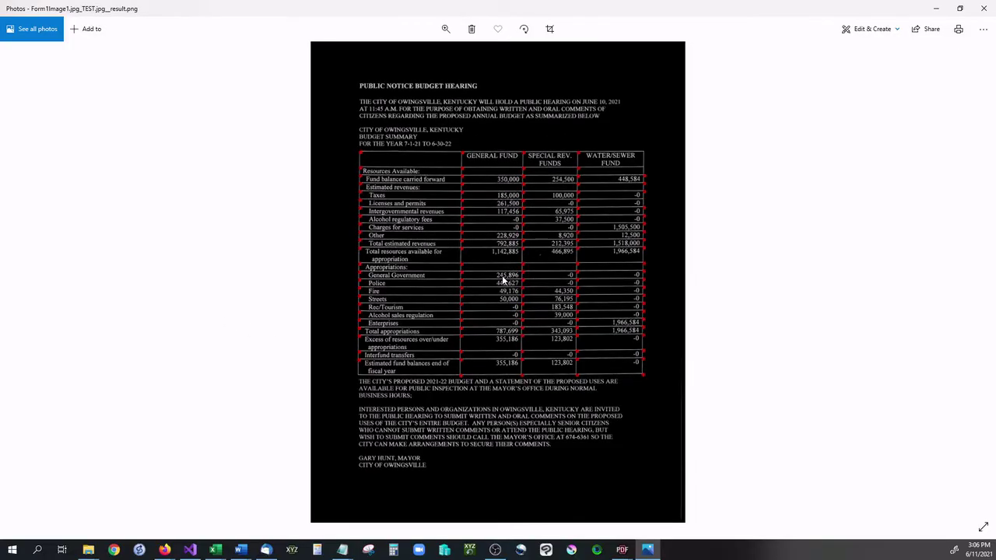
{"action": "scroll", "coordinate": [502, 281], "scroll_direction": "up", "scroll_amount": 4}
{"action": "left_click_drag", "start_coordinate": [466, 231], "coordinate": [467, 313]}
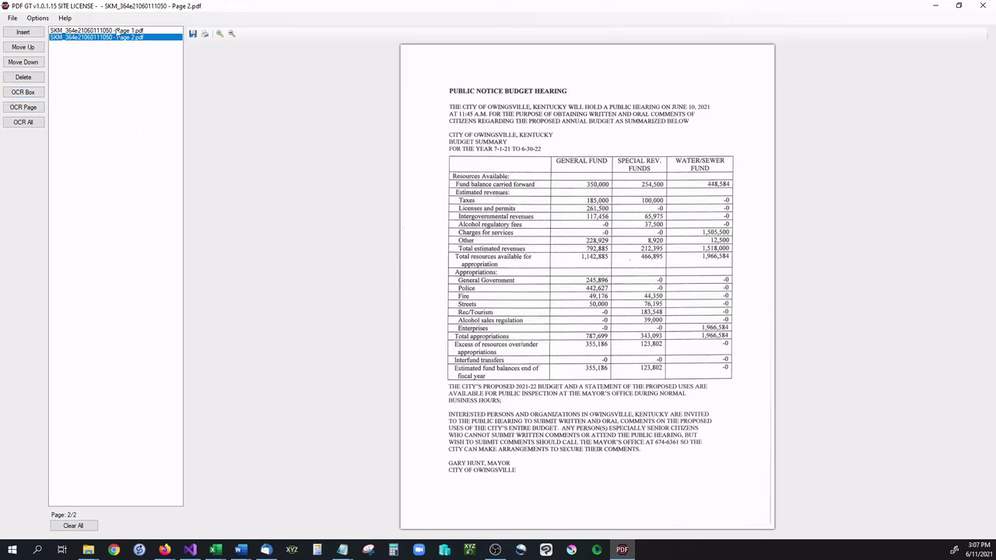
Clear all pages from the PDF page list
{"action": "left_click", "coordinate": [80, 525]}
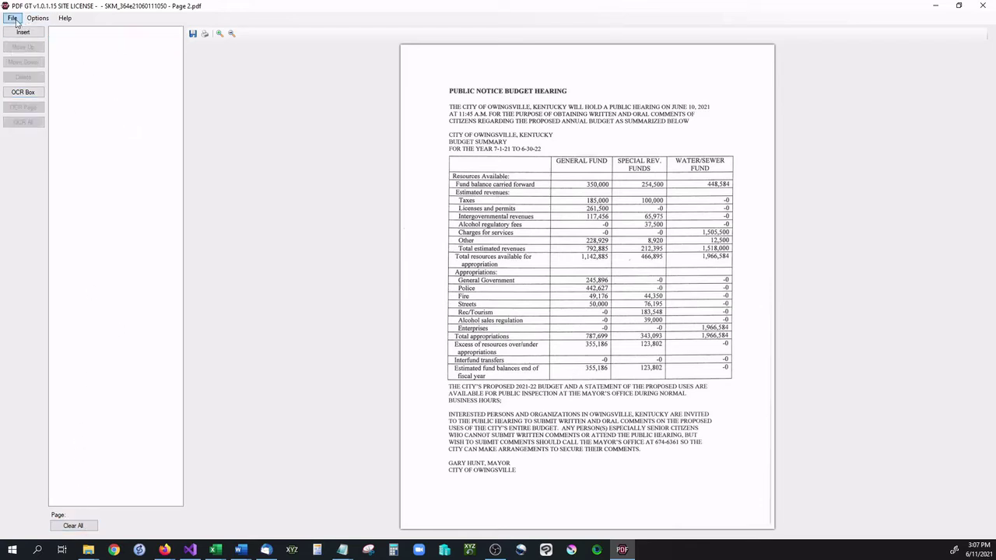
{"action": "left_click", "coordinate": [10, 18]}
{"action": "left_click", "coordinate": [12, 21]}
{"action": "left_click", "coordinate": [6, 19]}
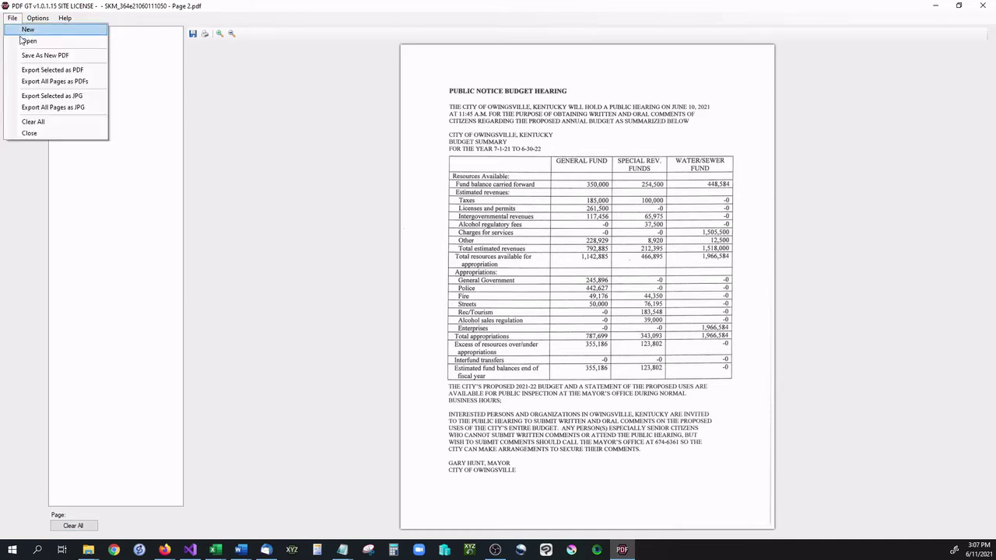
{"action": "left_click", "coordinate": [29, 41]}
{"action": "left_click", "coordinate": [122, 180]}
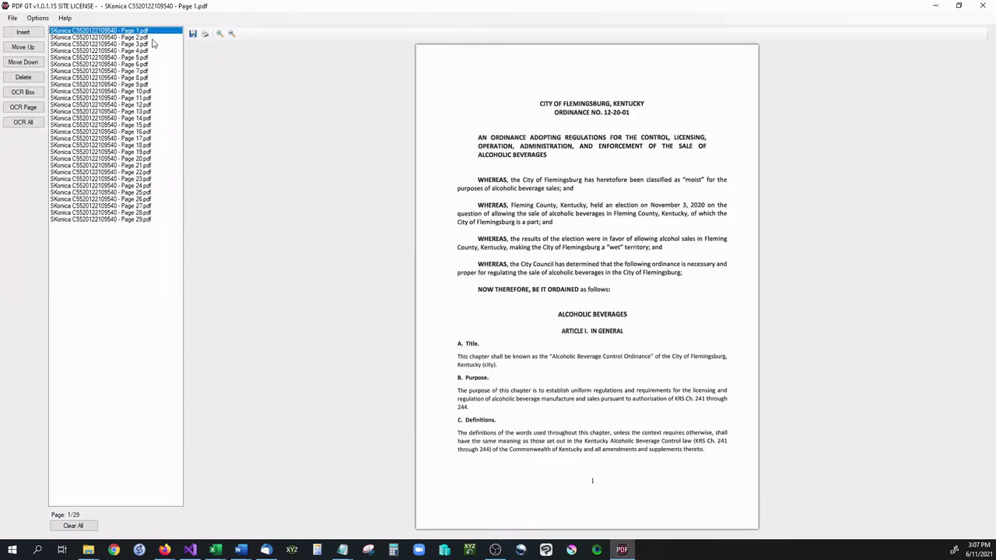
Delete pages 2, 3 and 29 from the ordinance's page list
{"action": "left_click", "coordinate": [153, 39]}
{"action": "left_click", "coordinate": [151, 43]}
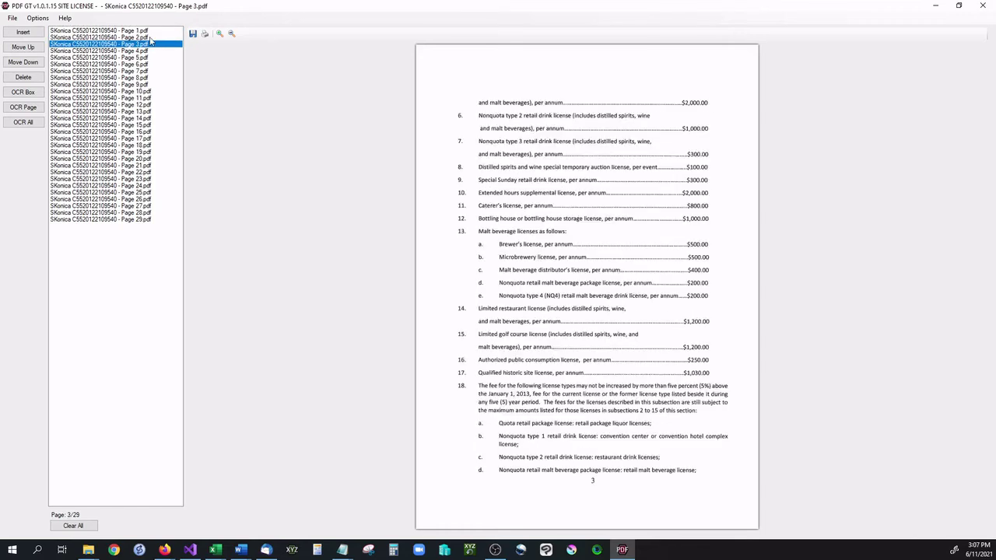
{"action": "left_click", "coordinate": [151, 37]}
{"action": "left_click", "coordinate": [31, 78]}
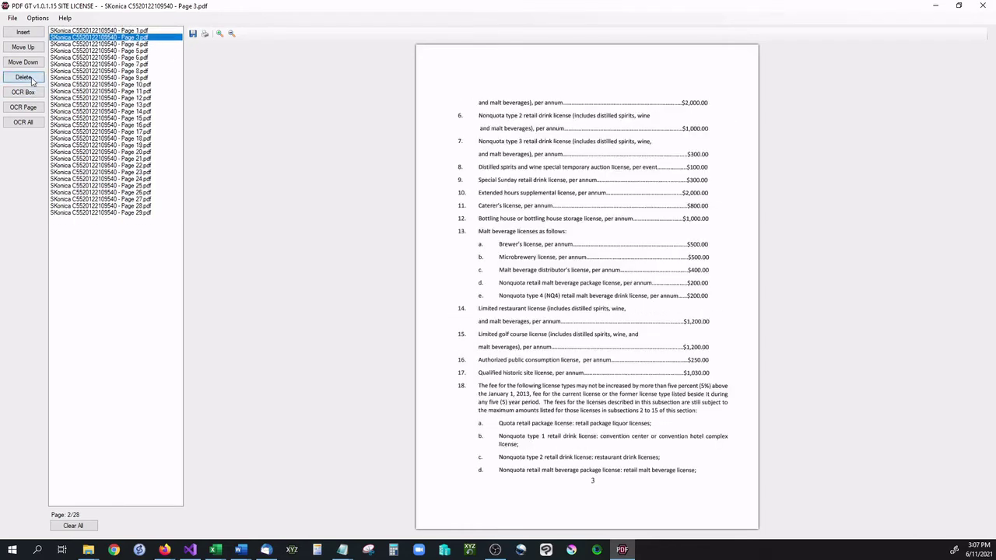
{"action": "left_click", "coordinate": [31, 79]}
{"action": "left_click", "coordinate": [139, 206]}
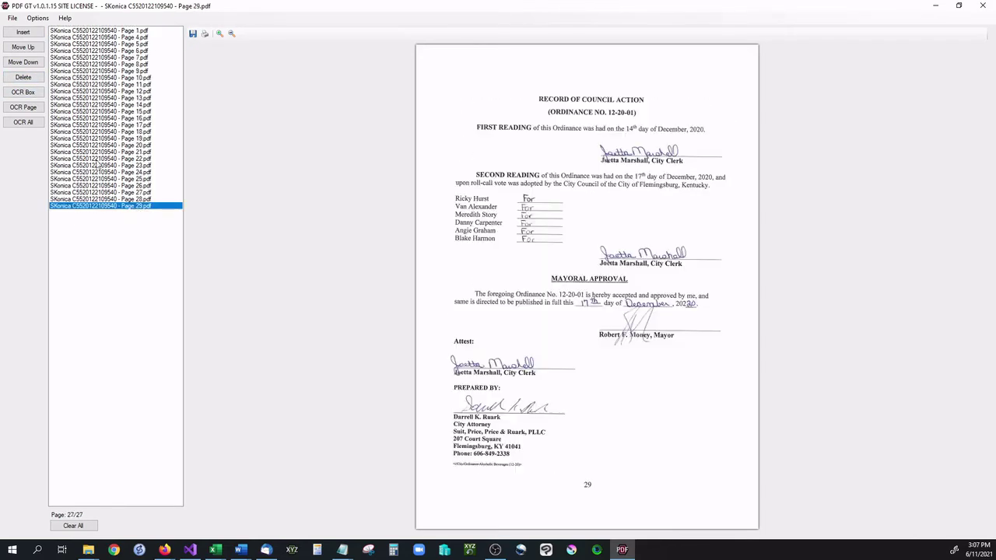
{"action": "left_click", "coordinate": [24, 78]}
Look through a sample of the remaining ordinance pages between page 4 and page 28, ending on page 1
{"action": "left_click", "coordinate": [126, 38]}
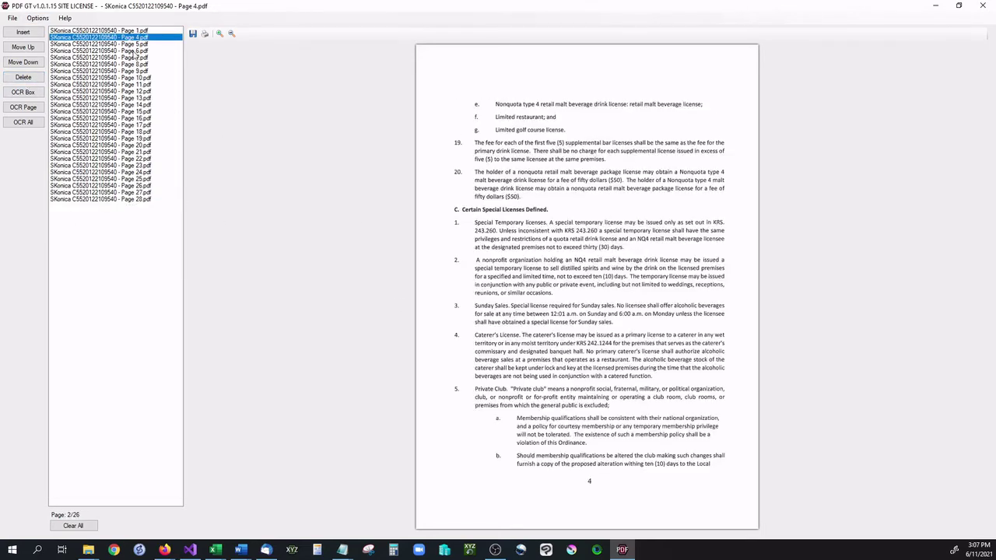
{"action": "left_click", "coordinate": [135, 51]}
{"action": "left_click", "coordinate": [139, 98]}
{"action": "left_click", "coordinate": [139, 158]}
{"action": "left_click", "coordinate": [141, 185]}
{"action": "left_click", "coordinate": [138, 193]}
{"action": "left_click", "coordinate": [138, 125]}
{"action": "left_click", "coordinate": [138, 91]}
{"action": "left_click", "coordinate": [138, 38]}
{"action": "left_click", "coordinate": [138, 30]}
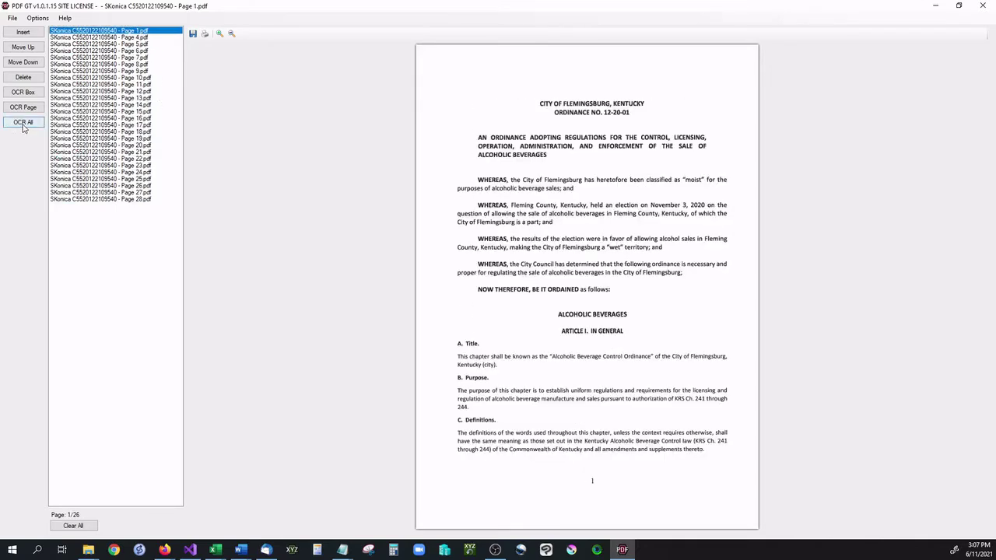
Run OCR on all remaining ordinance pages with Double Space and Line Correction enabled
{"action": "left_click", "coordinate": [23, 122]}
{"action": "left_click_drag", "start_coordinate": [459, 259], "coordinate": [331, 137]}
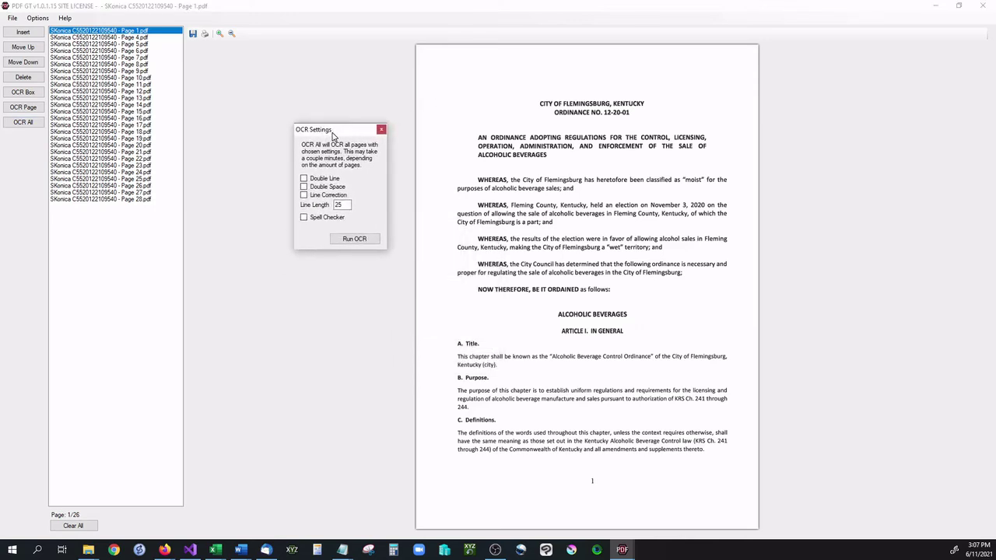
{"action": "left_click", "coordinate": [304, 188]}
{"action": "left_click", "coordinate": [304, 195]}
{"action": "double_click", "coordinate": [337, 205]}
{"action": "left_click", "coordinate": [351, 206]}
{"action": "left_click", "coordinate": [344, 242]}
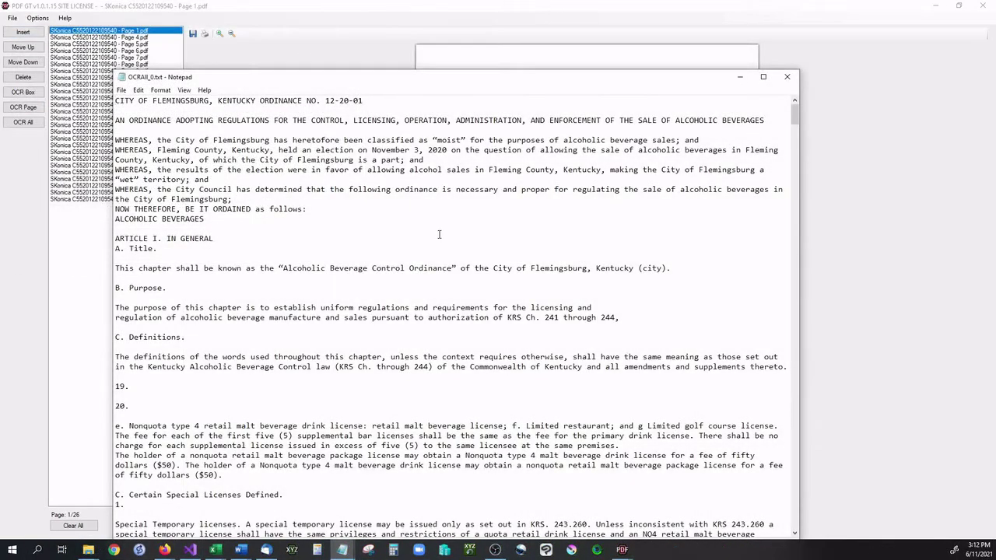
Copy the entire recognized text from OCRAll_0.txt and paste it into the Word document
{"action": "left_click_drag", "start_coordinate": [381, 83], "coordinate": [493, 27]}
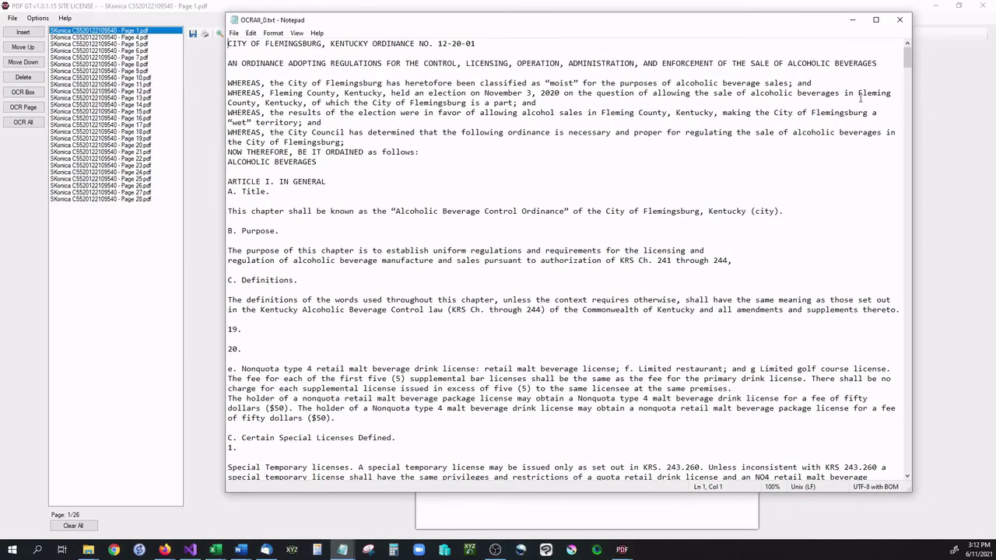
{"action": "mouse_move", "coordinate": [906, 62]}
{"action": "left_mouse_down"}
{"action": "mouse_move", "coordinate": [920, 186]}
{"action": "mouse_move", "coordinate": [895, 477]}
{"action": "mouse_move", "coordinate": [917, 48]}
{"action": "left_mouse_up"}
{"action": "left_click", "coordinate": [733, 142]}
{"action": "key", "text": "ctrl+shift+End"}
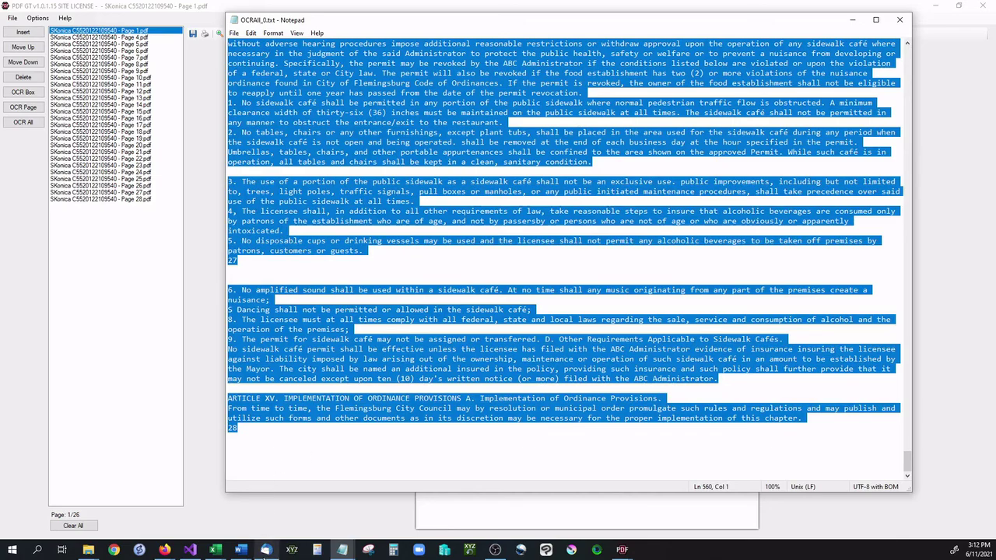
{"action": "left_click", "coordinate": [242, 552]}
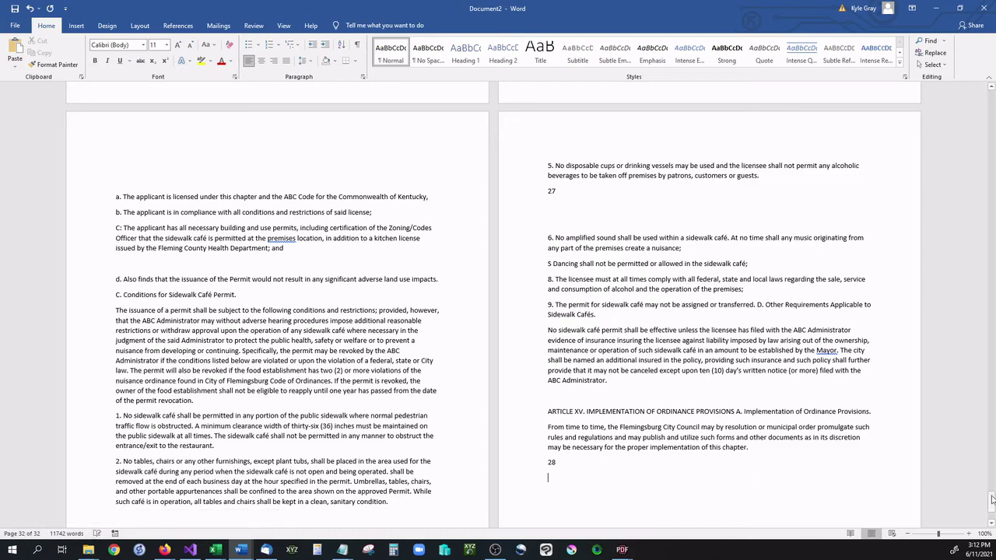
Review the pasted ordinance text in Word from its beginning, and switch back to PDF GT to compare it with page 4
{"action": "left_click_drag", "start_coordinate": [992, 499], "coordinate": [991, 94]}
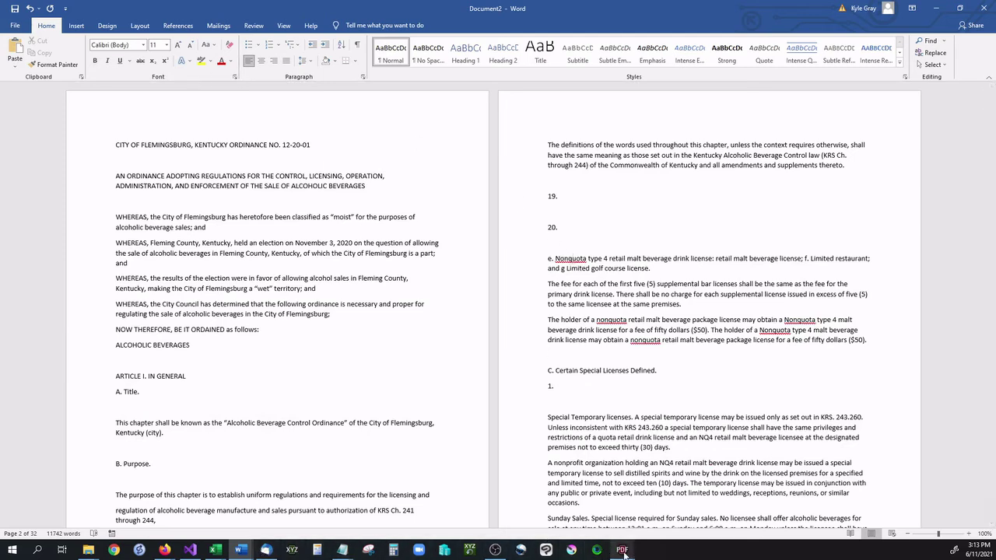
{"action": "mouse_move", "coordinate": [622, 549]}
{"action": "left_click", "coordinate": [591, 516]}
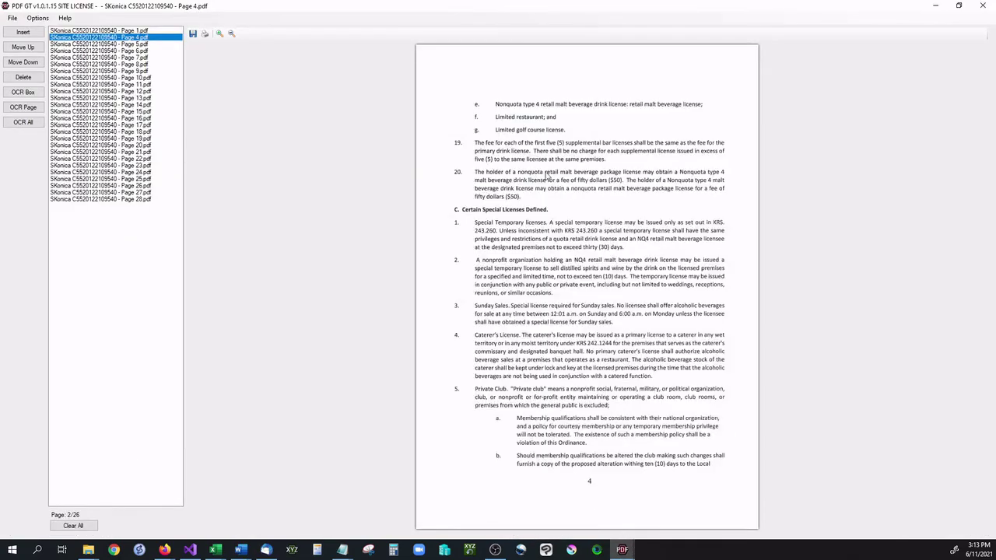